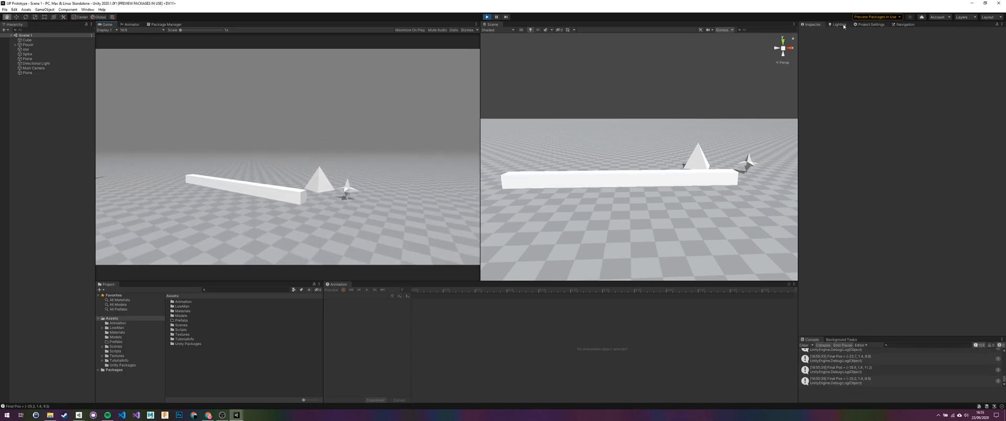
Review the Environment lighting settings and walk the character forward in the running game
scroll(858, 179, down, 1)
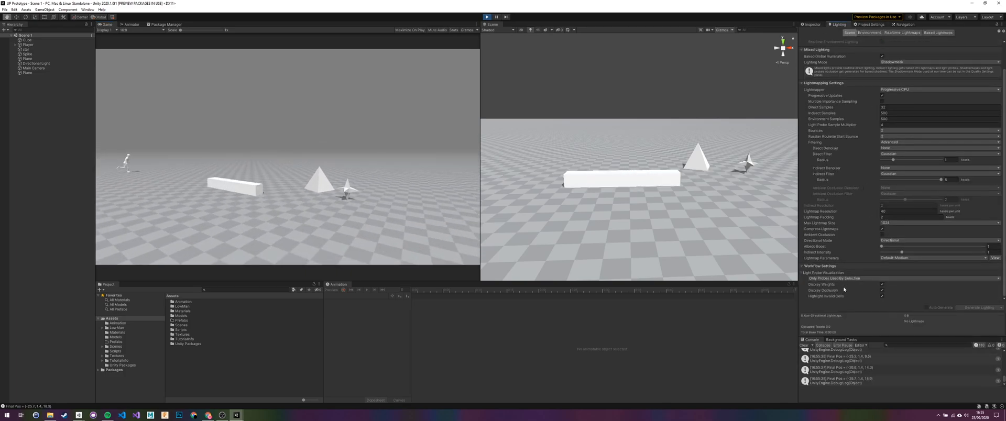
scroll(858, 210, up, 1)
click(869, 32)
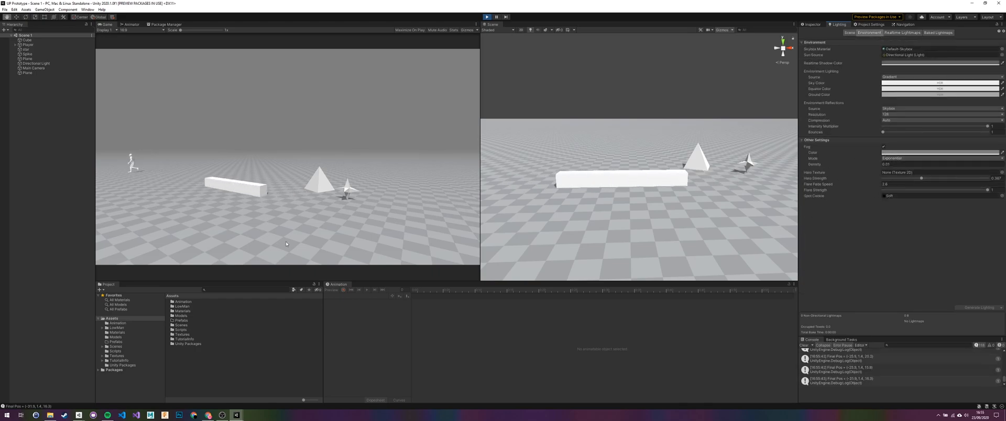
click(346, 161)
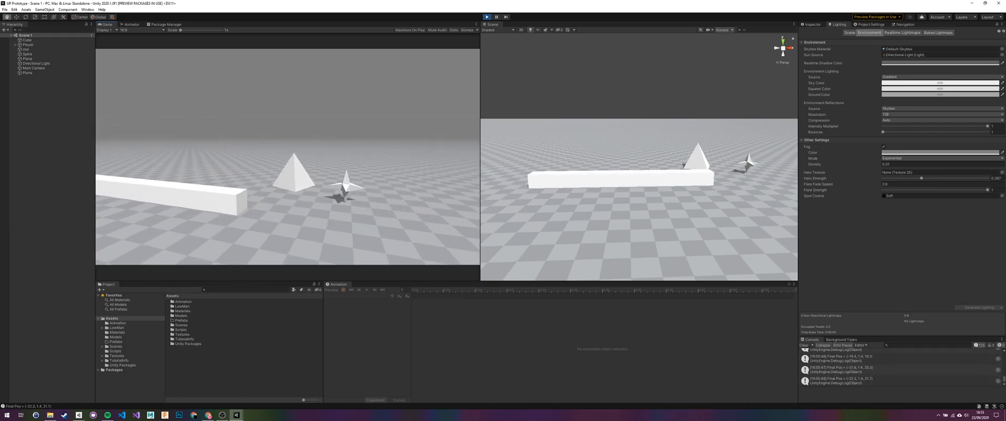
key(w)
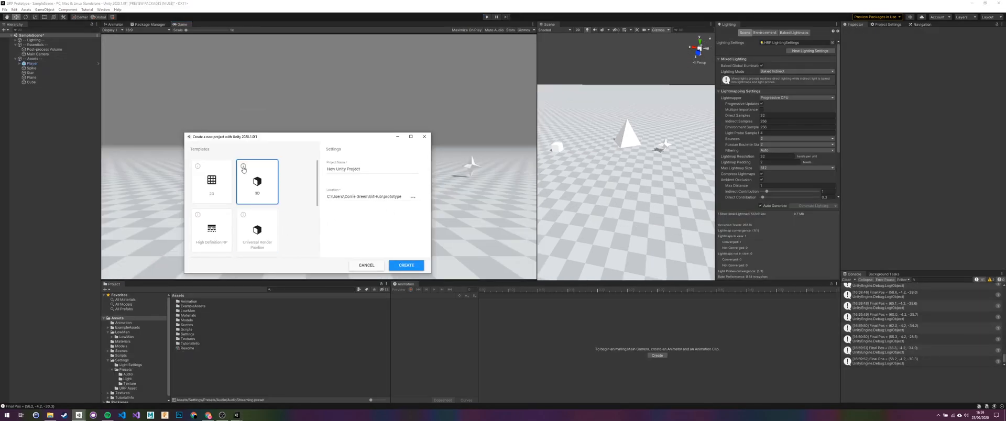
Read the 3D template's description and create a new project from the Universal Render Pipeline template
click(243, 167)
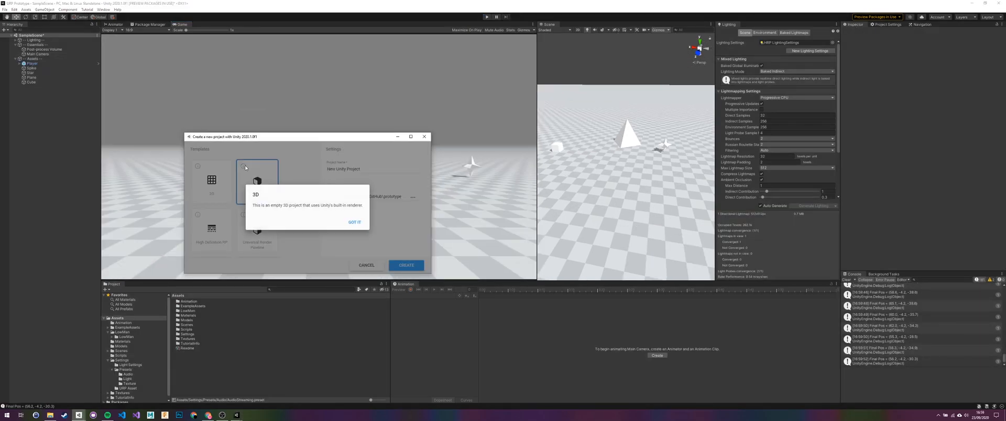
click(356, 222)
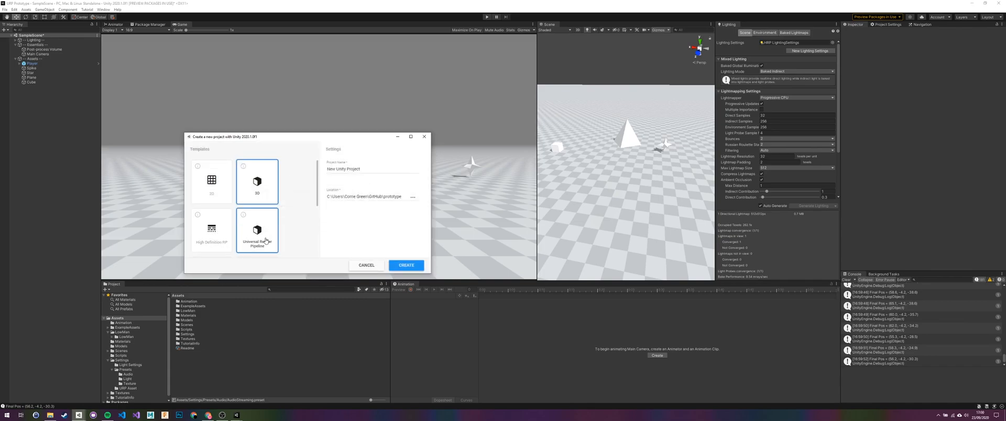
click(254, 231)
click(405, 266)
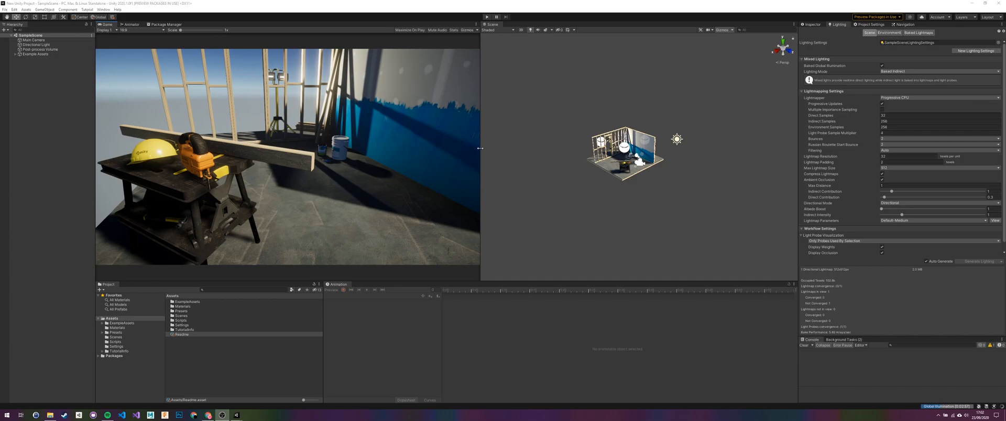
Narrow the Hierarchy, enlarge the Scene view and inspect the sample workshop set from several angles
drag(483, 148, 458, 152)
drag(95, 178, 68, 179)
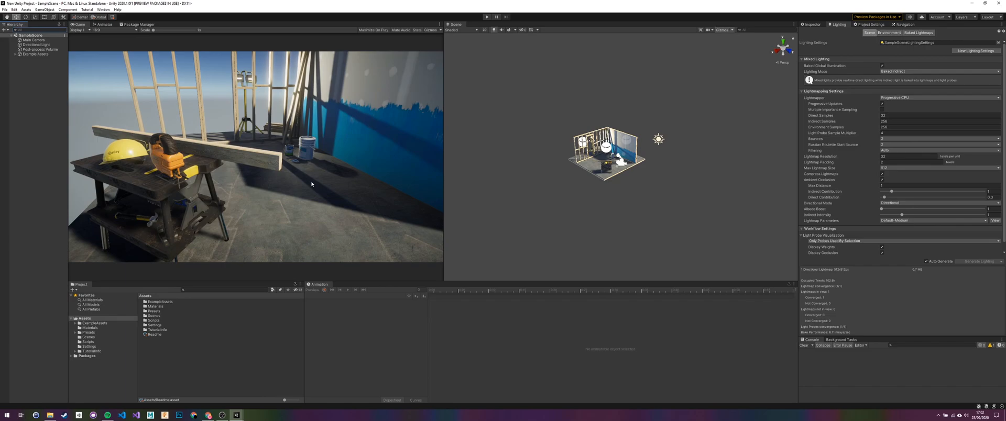
middle_drag(606, 177, 615, 195)
click(615, 196)
scroll(616, 195, up, 8)
alt+drag(615, 196, 595, 196)
scroll(594, 195, up, 8)
middle_drag(594, 196, 676, 177)
scroll(659, 214, down, 8)
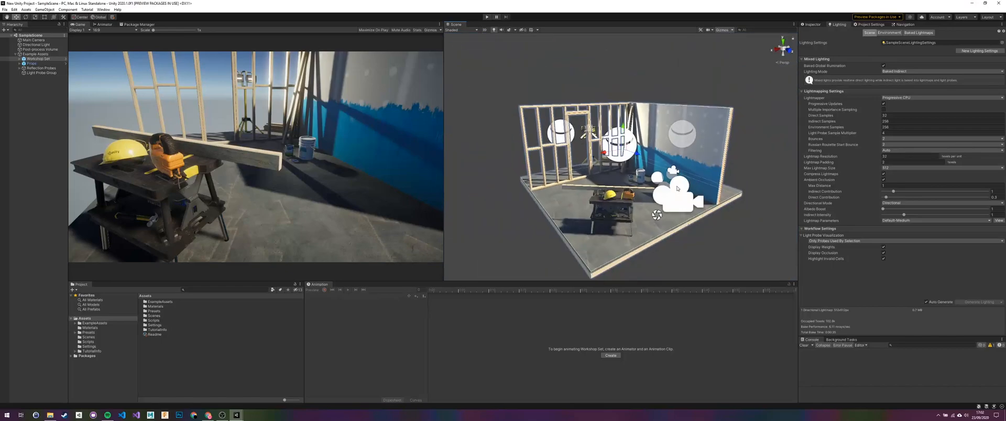
middle_drag(658, 216, 622, 193)
alt+drag(622, 193, 580, 191)
middle_drag(580, 192, 555, 191)
alt+drag(555, 191, 532, 191)
scroll(587, 192, up, 6)
scroll(661, 191, down, 5)
alt+drag(676, 192, 617, 186)
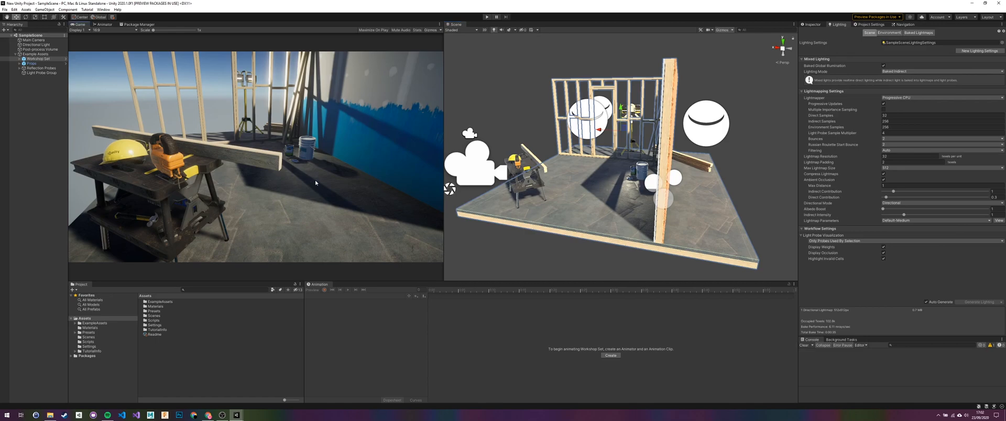
scroll(580, 169, down, 5)
alt+drag(580, 169, 718, 159)
Shrink the 3D gizmo icons in the Scene view
click(728, 30)
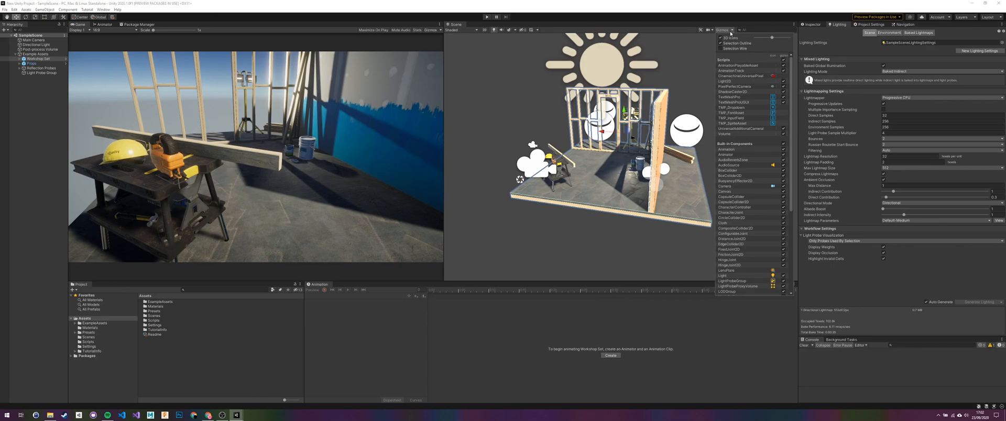
drag(757, 39, 760, 38)
click(690, 73)
alt+drag(637, 125, 645, 144)
scroll(589, 143, up, 5)
scroll(590, 143, down, 5)
Deactivate the Example Assets object
click(41, 54)
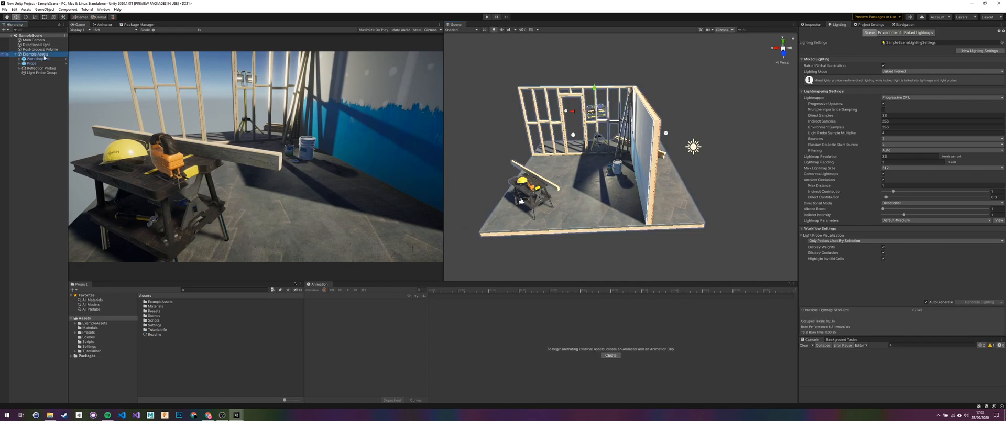
click(812, 24)
click(814, 32)
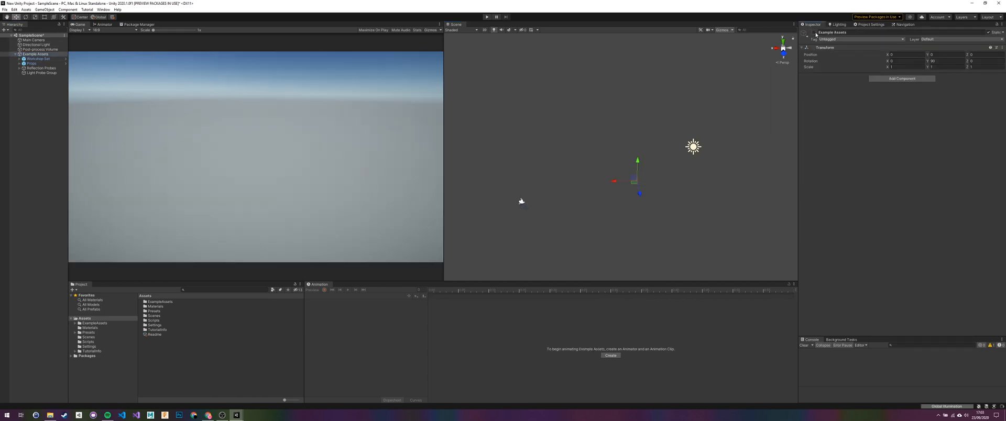
Move Reflection Probes and Light Probe Group out of Example Assets to the scene root and collapse Example Assets
click(40, 74)
shift+click(50, 70)
drag(40, 55, 39, 52)
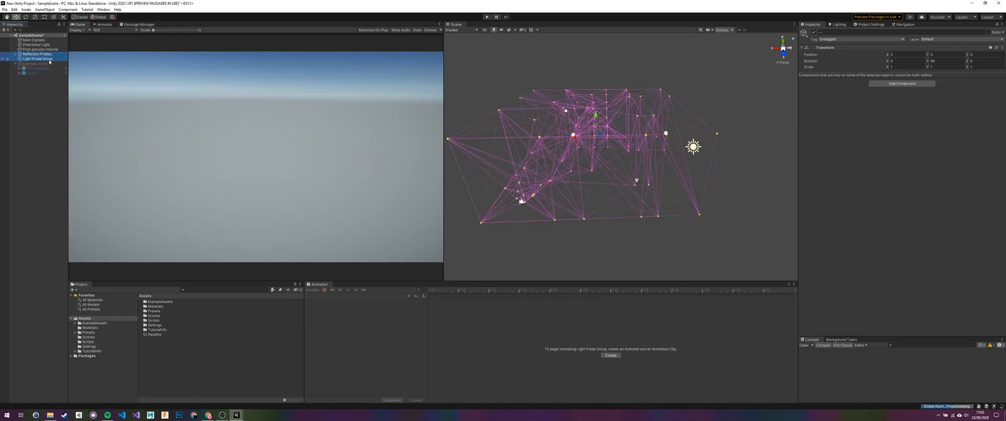
click(17, 64)
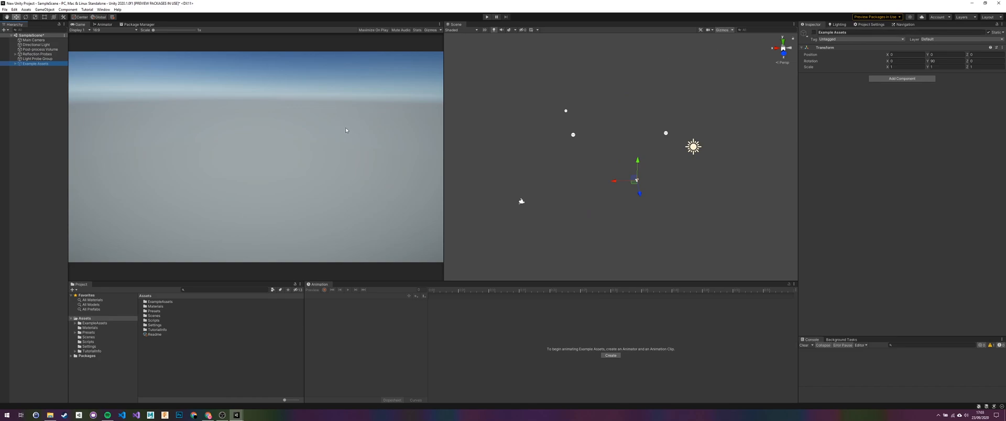
Add a 3D Plane object to the scene
click(46, 10)
mouse_move(84, 29)
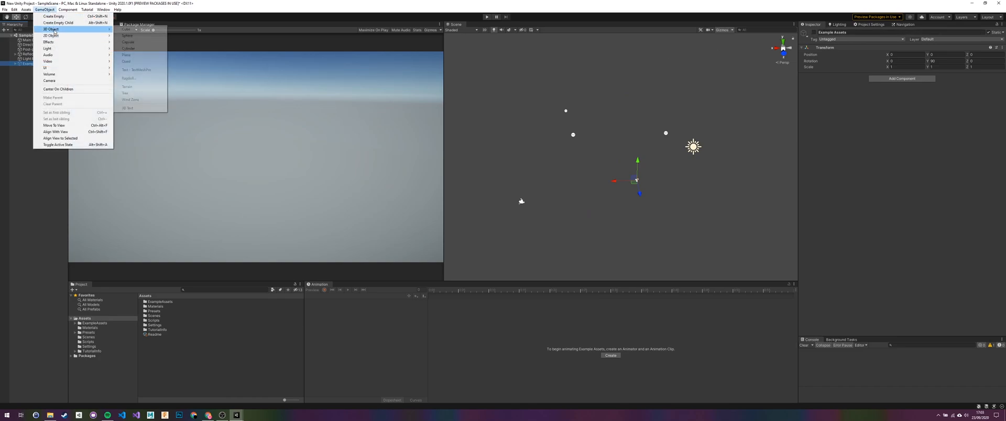
click(131, 54)
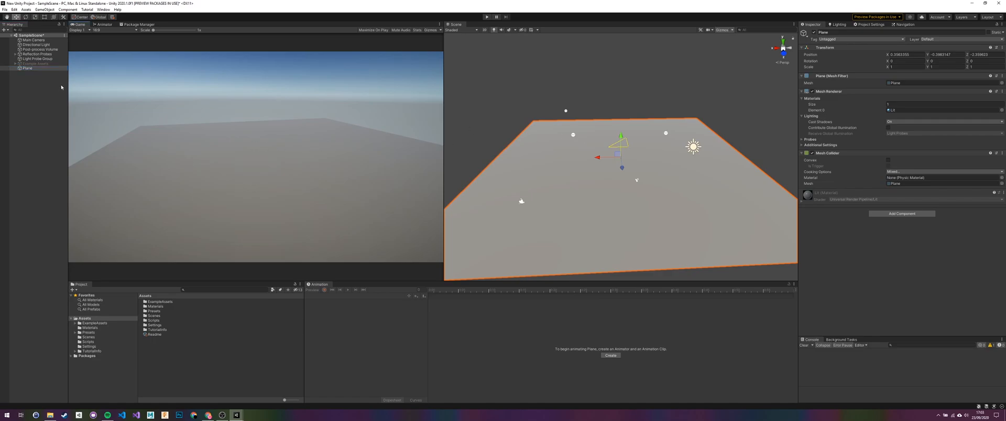
Move the Main Camera to the current Scene view location and adjust it to look across the plane
click(47, 40)
middle_drag(686, 209, 650, 159)
scroll(650, 160, up, 5)
right_drag(653, 163, 638, 131)
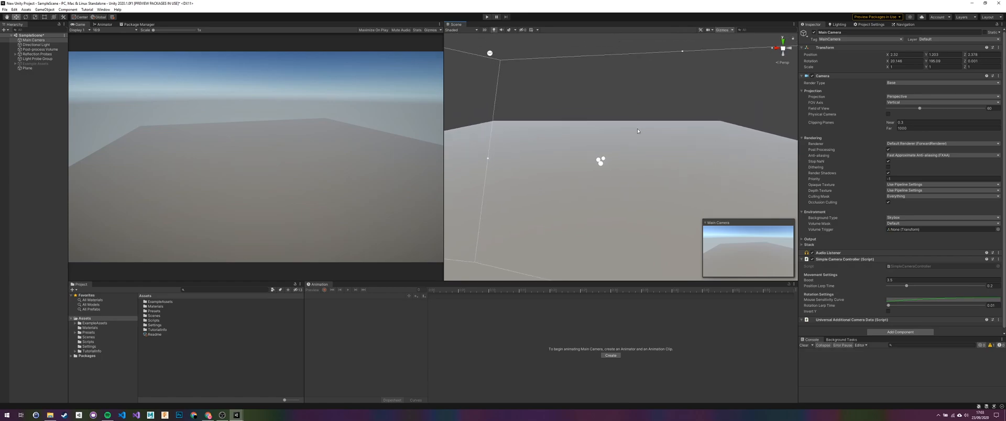
key(ctrl+alt+f)
key(w)
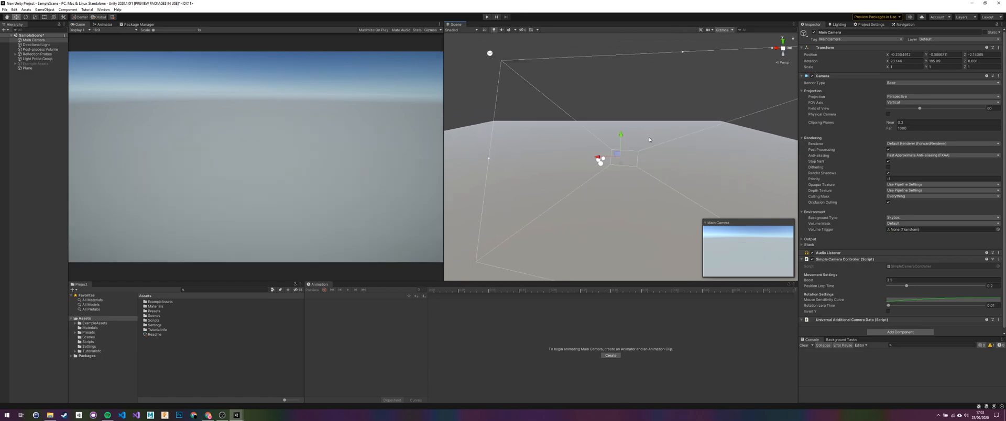
alt+drag(659, 157, 623, 165)
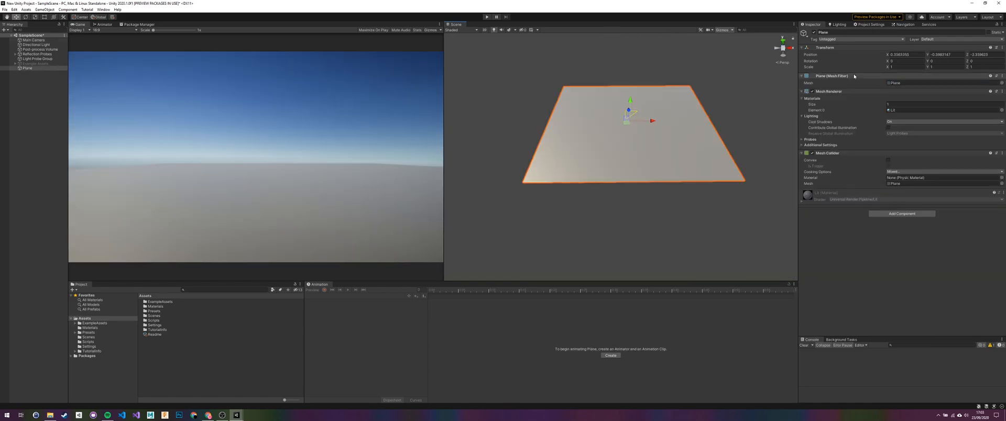
Scale the Plane to 10 on the X, Y and Z axes
key(r)
drag(629, 123, 725, 127)
click(906, 66)
text(10)
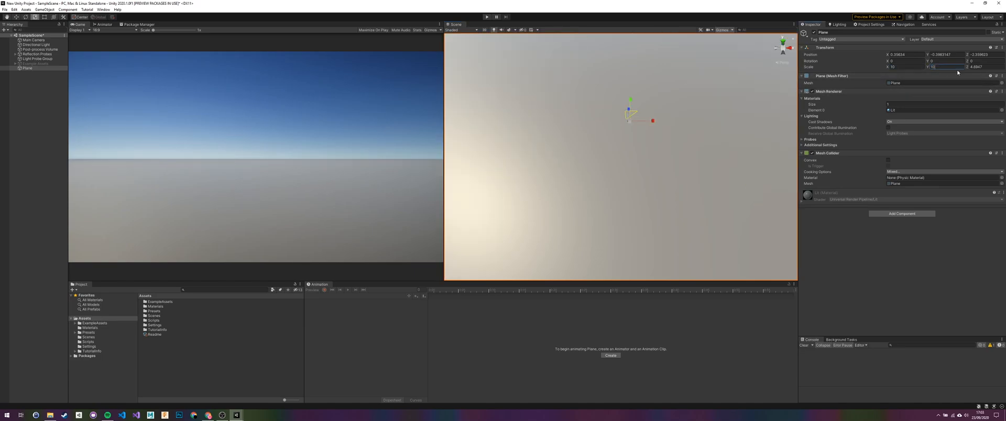
key(Tab)
text(10)
Reposition the Main Camera above the plane at about X -1.8, Y 6, Z -15.8, tilted down about 16 degrees
alt+drag(651, 113, 556, 108)
double_click(34, 40)
key(w)
drag(621, 137, 478, 157)
key(e)
key(w)
middle_drag(604, 140, 632, 105)
mouse_move(633, 105)
alt+mouse_down()
mouse_move(674, 137)
mouse_move(623, 101)
alt+mouse_up()
Place the Plane above Example Assets in the Hierarchy and inspect the Main Camera and Directional Light settings
click(43, 68)
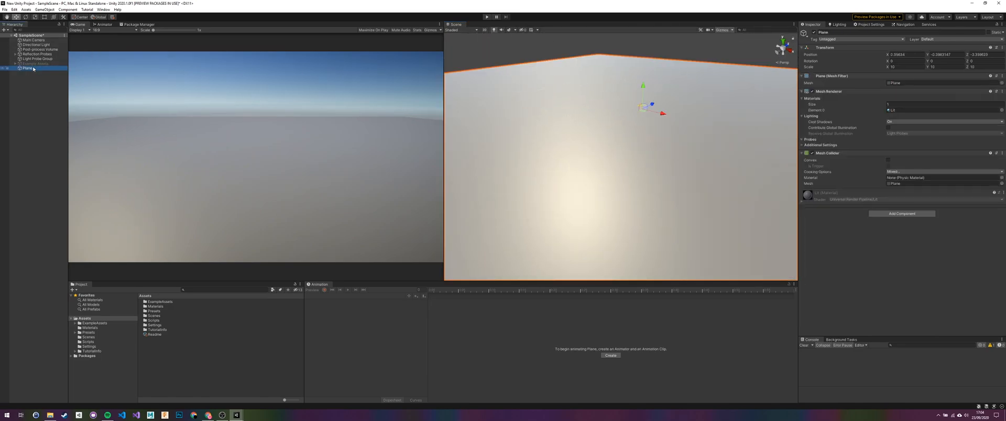
drag(29, 69, 30, 61)
click(36, 41)
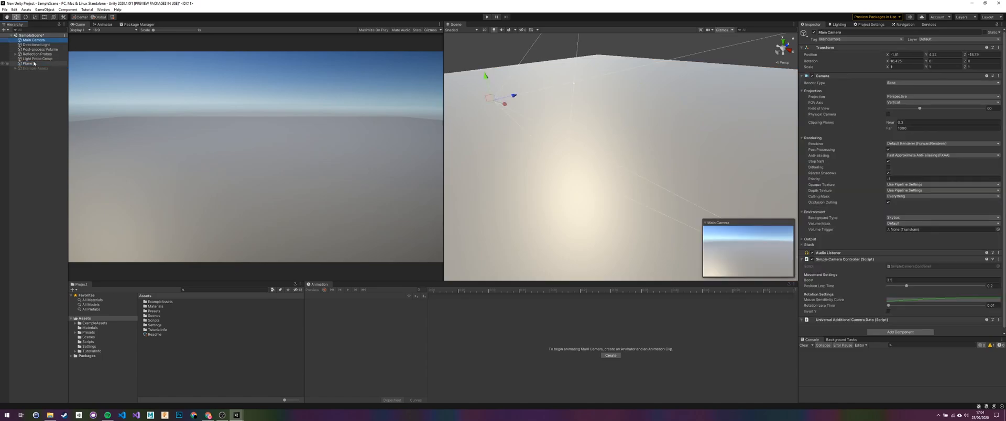
click(38, 45)
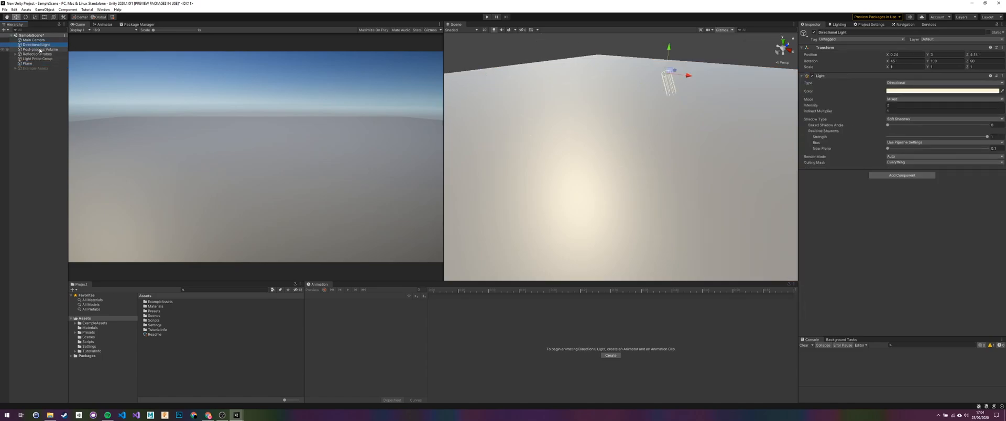
Turn off the Tonemapping, Bloom and Vignette overrides of the Post-process Volume and widen the Game view
click(41, 49)
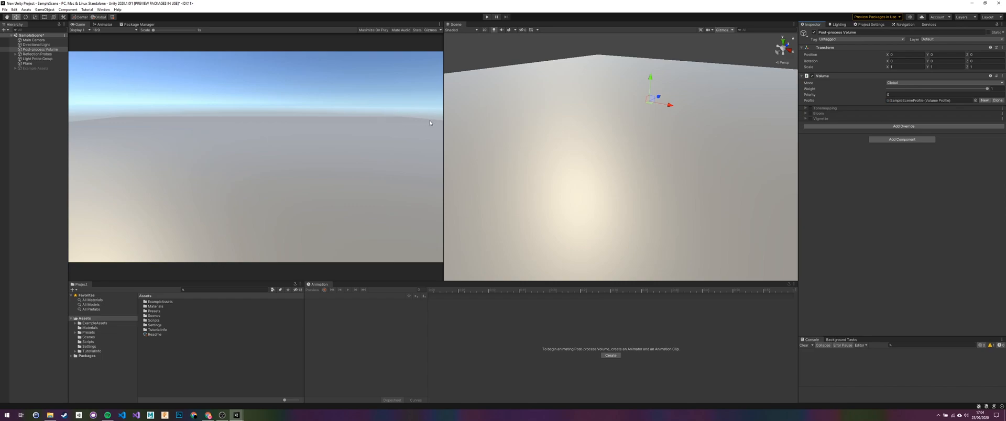
drag(441, 126, 479, 125)
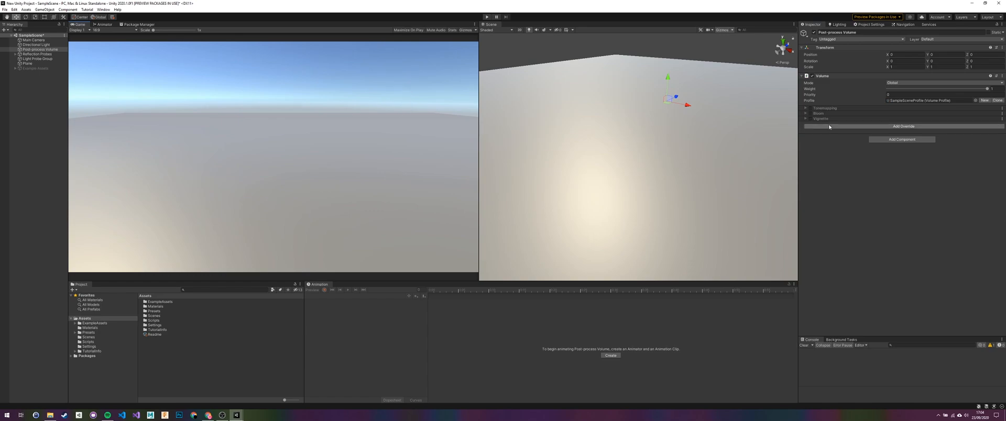
Try Local mode on the Post-process Volume and return it to Global
click(905, 83)
click(913, 96)
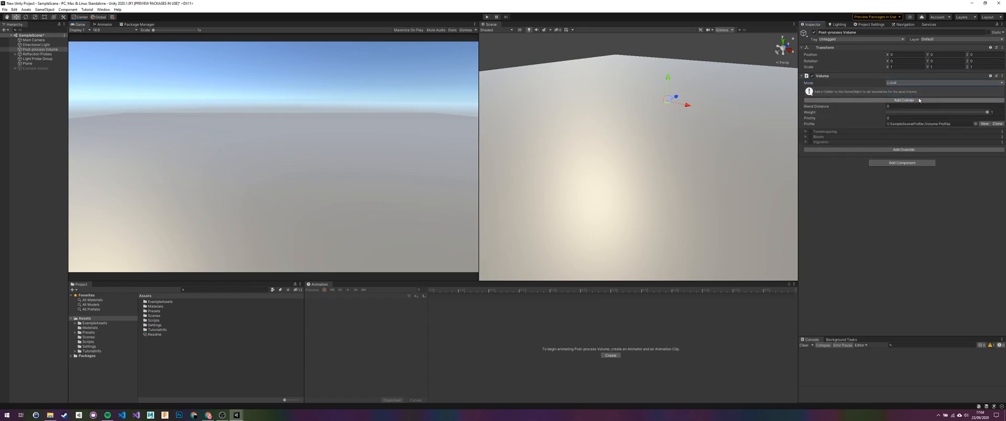
click(903, 90)
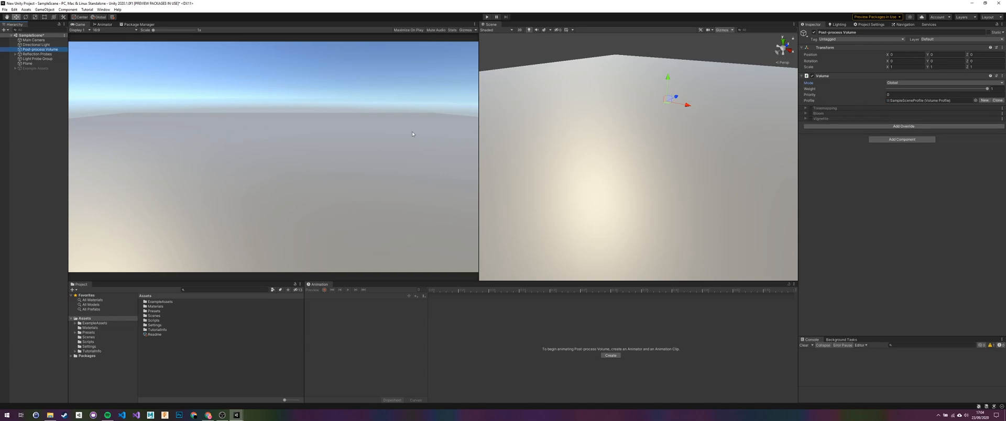
Locate the SampleSceneProfile asset used by the volume and add a Film Grain override to it, leaving the override disabled
click(917, 100)
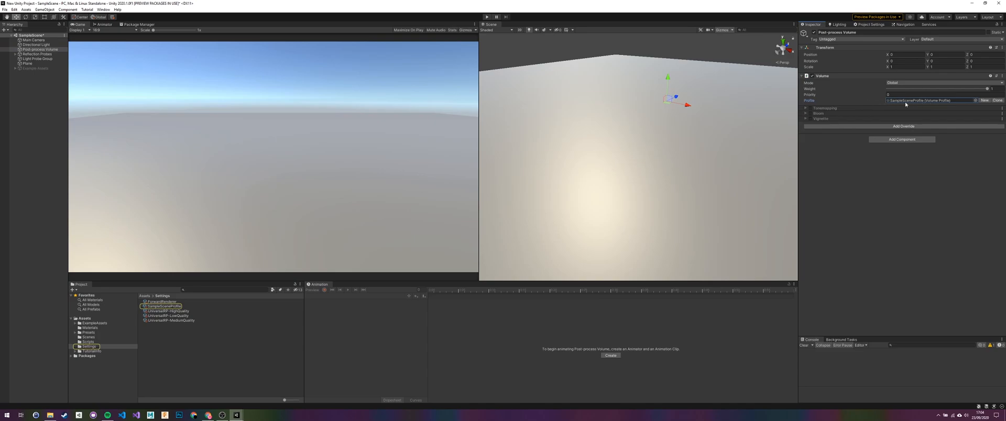
click(176, 307)
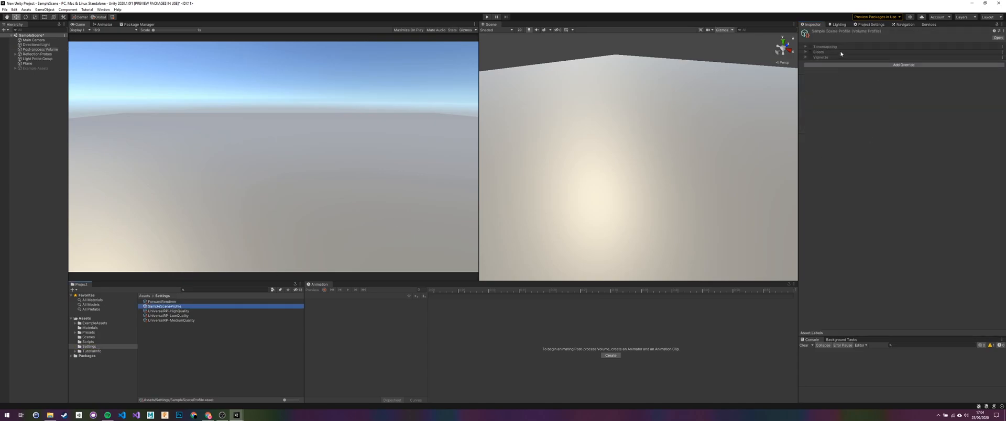
click(900, 65)
click(893, 87)
click(893, 123)
click(810, 63)
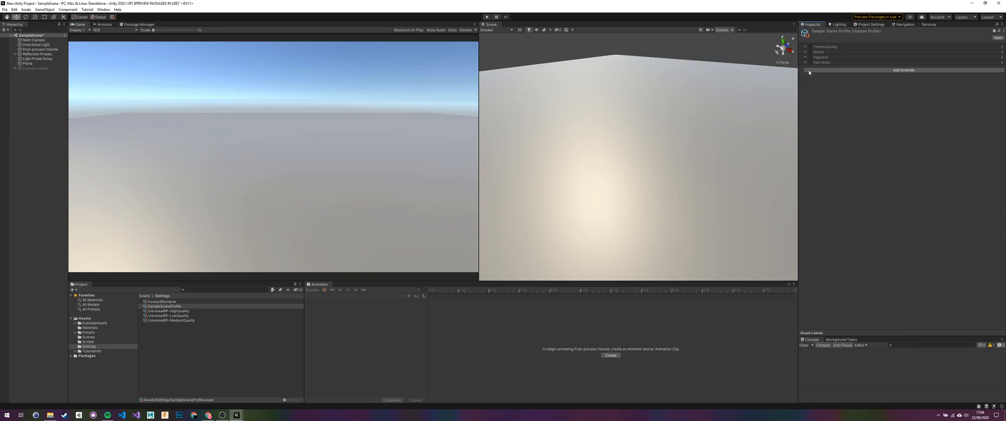
Check which profiles can be assigned to the Post-process Volume, keep SampleSceneProfile and slightly widen the Hierarchy
click(174, 311)
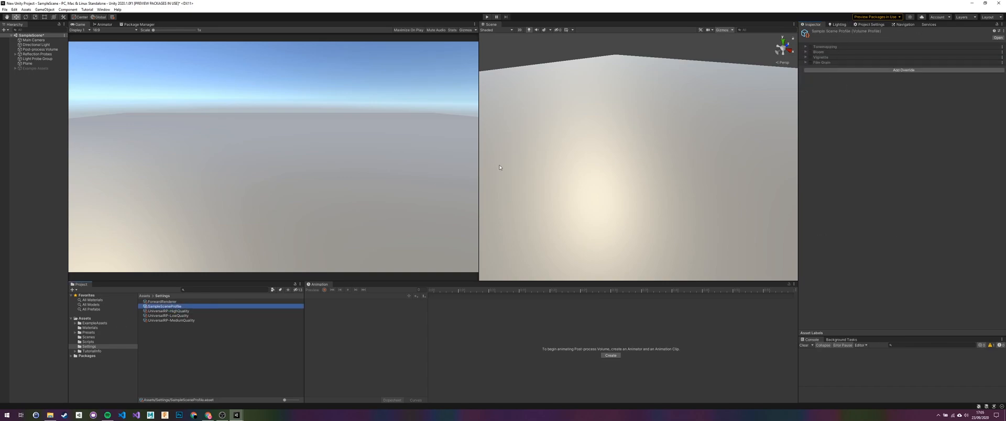
click(39, 50)
click(933, 100)
click(976, 100)
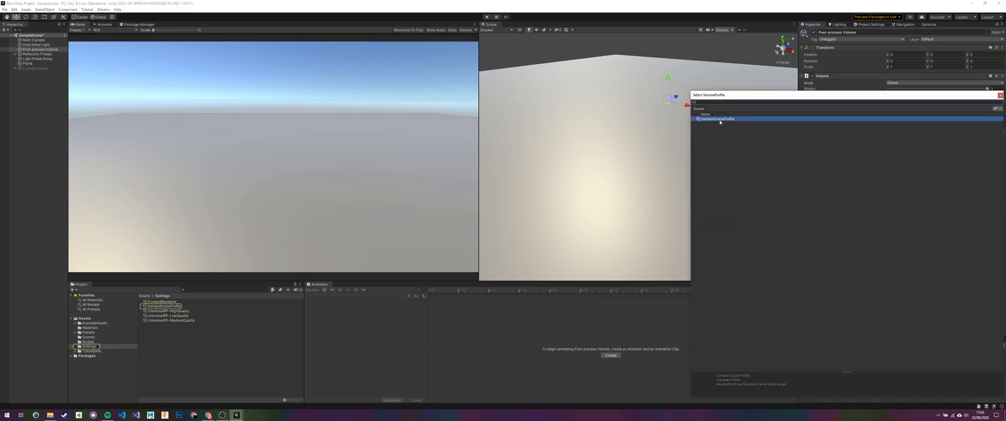
click(1001, 95)
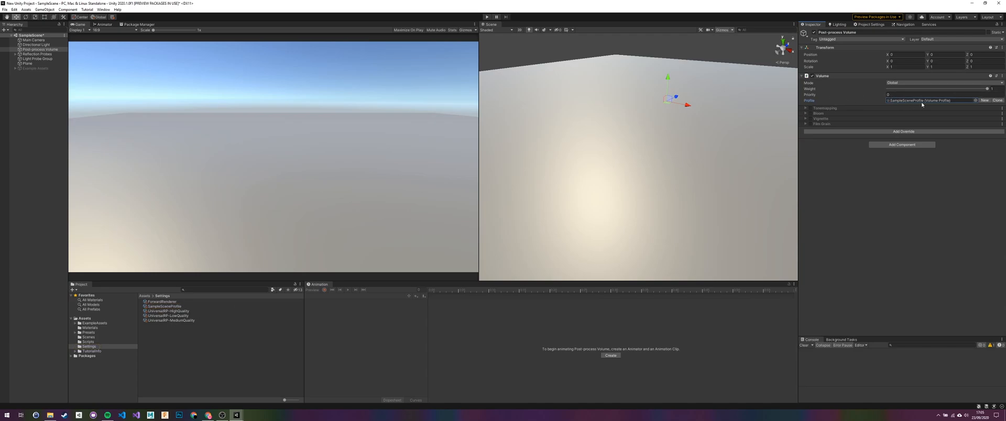
drag(68, 133, 74, 135)
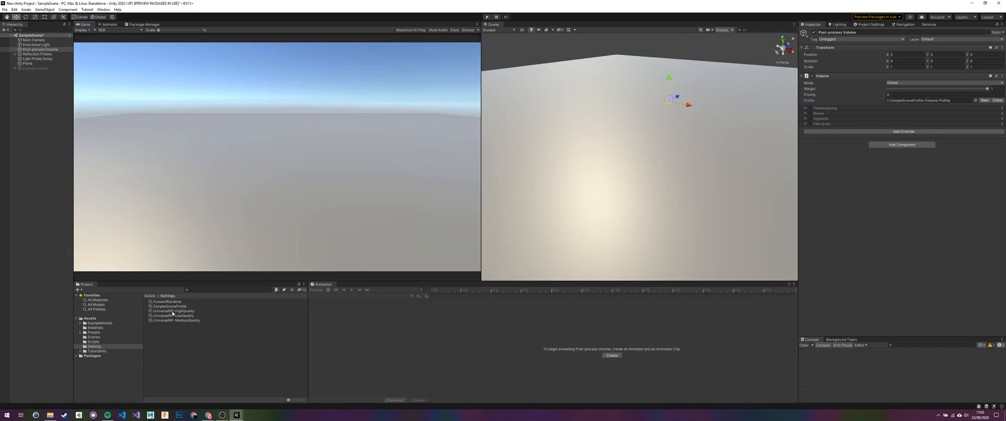
Delete the two secondary reflection probes under Reflection Probes, keeping Reflection Probe Main
click(928, 100)
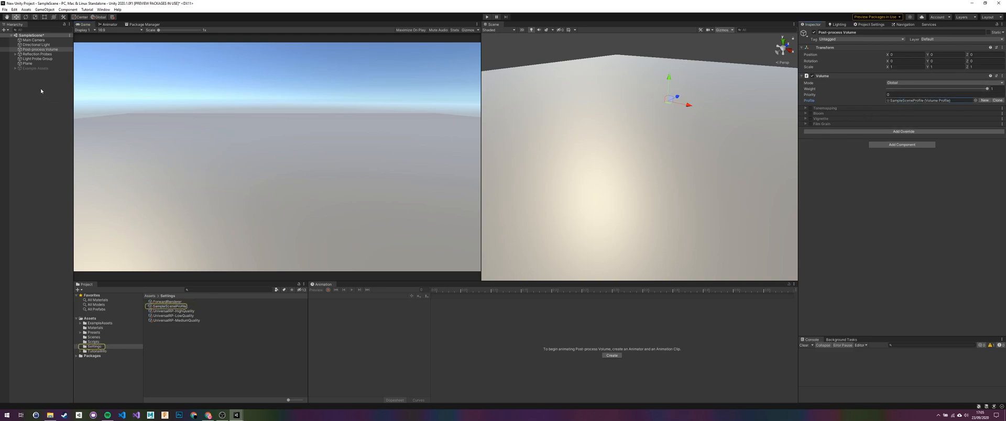
click(34, 55)
click(15, 54)
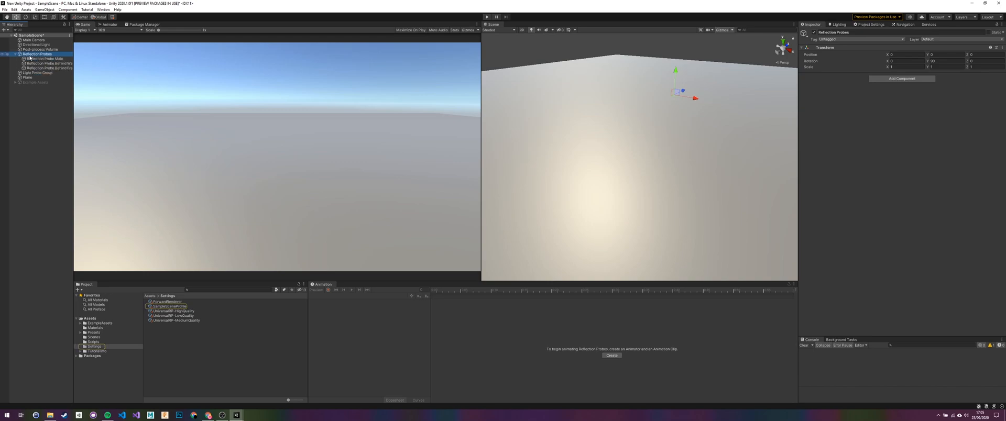
double_click(36, 59)
click(47, 64)
shift+click(65, 68)
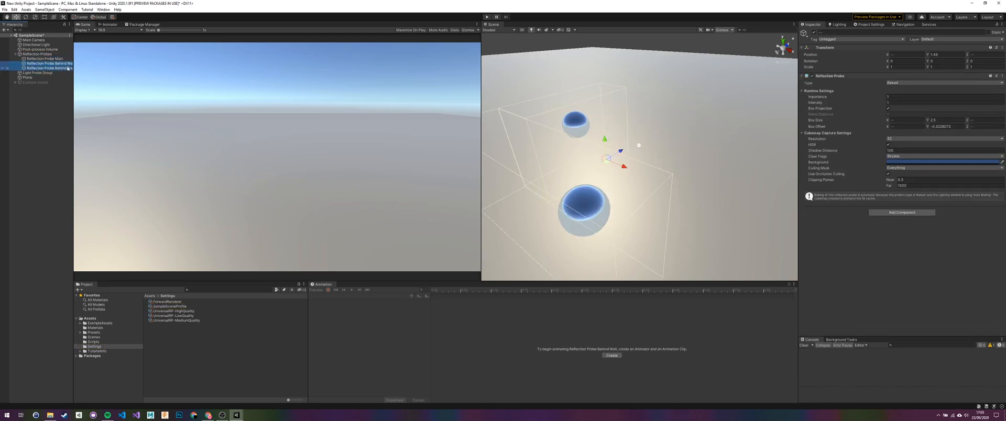
key(Delete)
Frame Reflection Probe Main in the scene and examine its bounding box from farther away
double_click(45, 59)
alt+drag(642, 131, 514, 165)
alt+scroll(518, 165, down, 8)
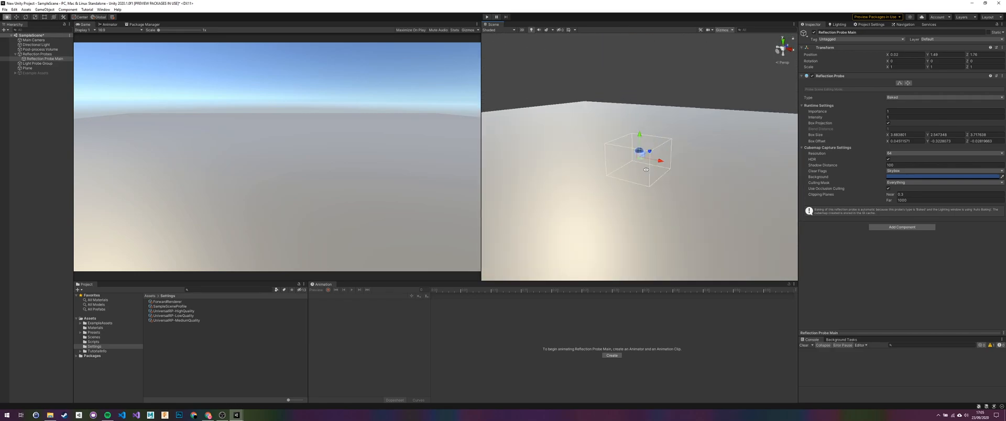
alt+click(296, 97)
Locate the skybox material used by the lighting environment settings and open Skybox_Mat's properties
click(839, 25)
click(890, 32)
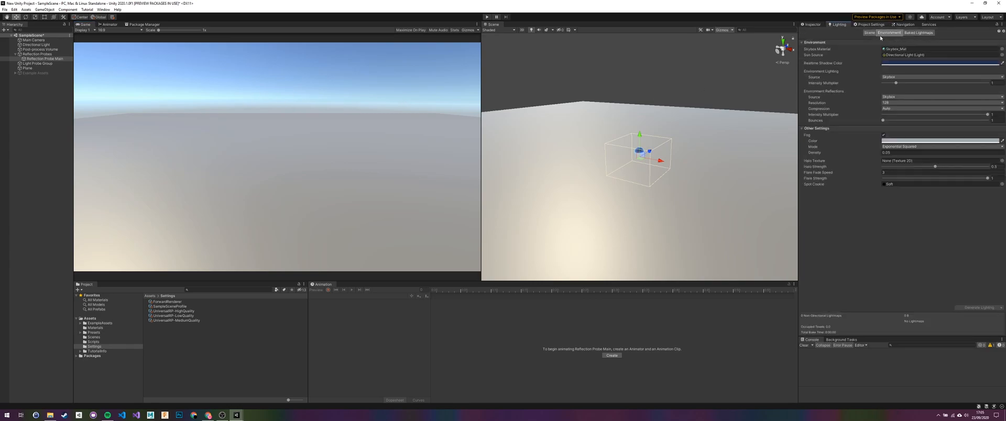
click(888, 49)
click(173, 303)
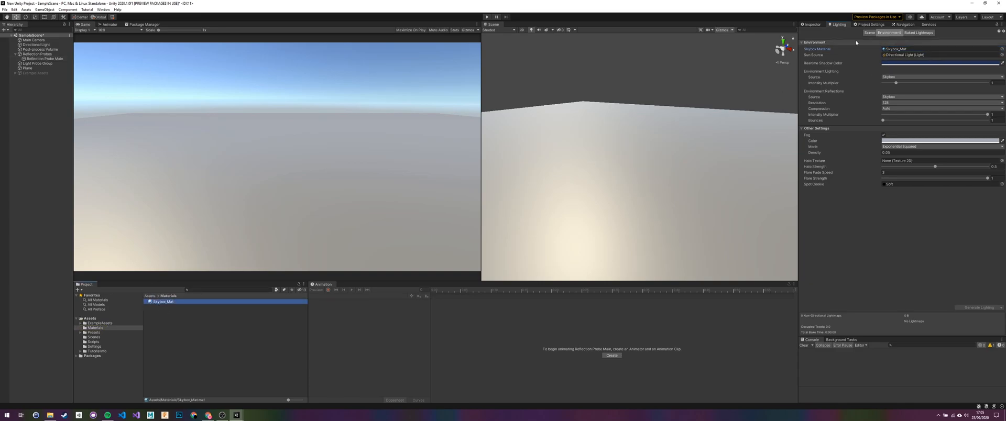
click(813, 25)
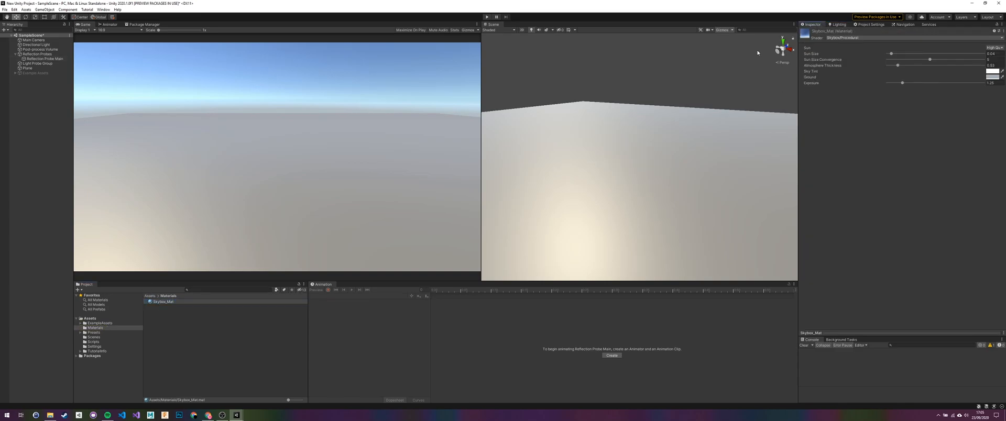
click(856, 39)
click(781, 135)
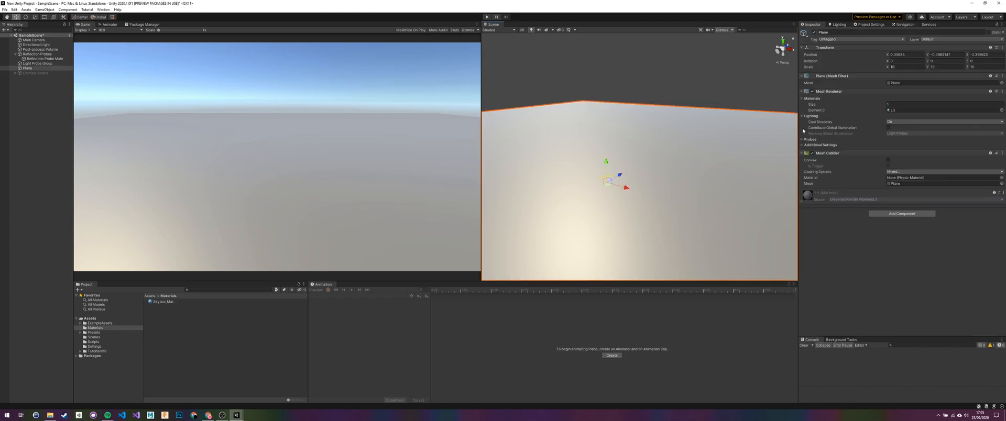
click(163, 302)
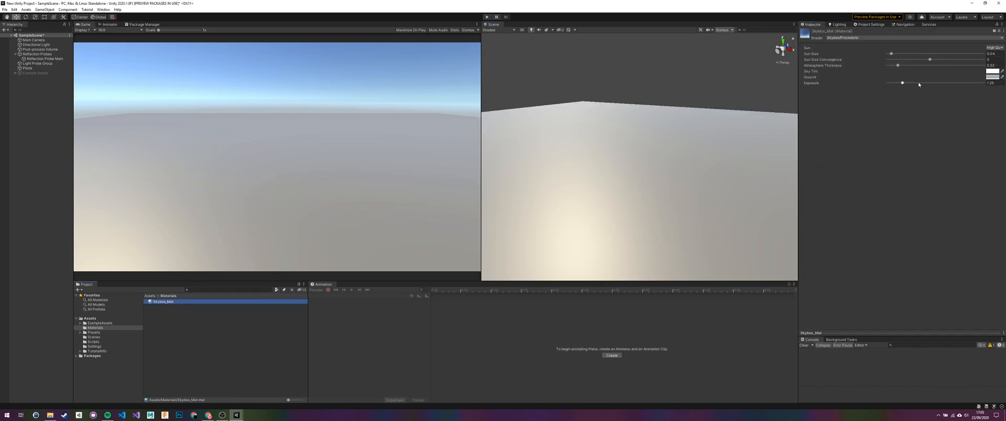
Change the shader of Skybox_Mat to Skybox/Panoramic and widen the Game view
click(855, 38)
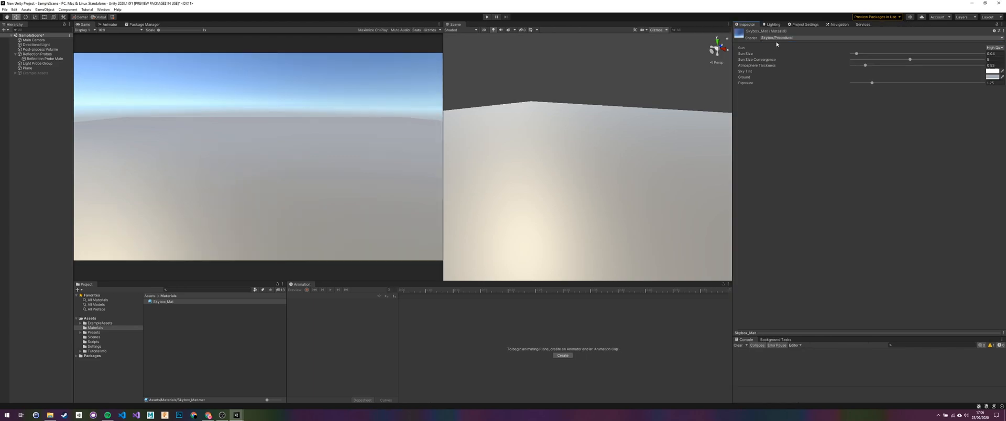
click(776, 38)
click(780, 105)
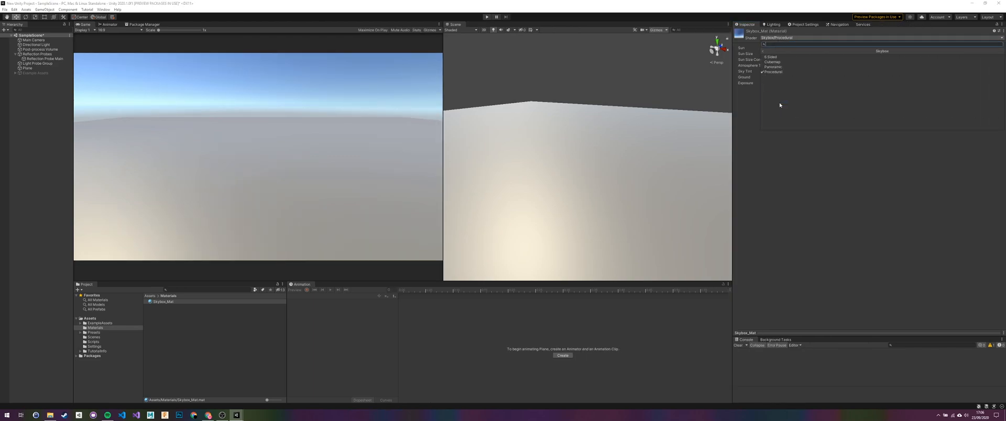
click(774, 68)
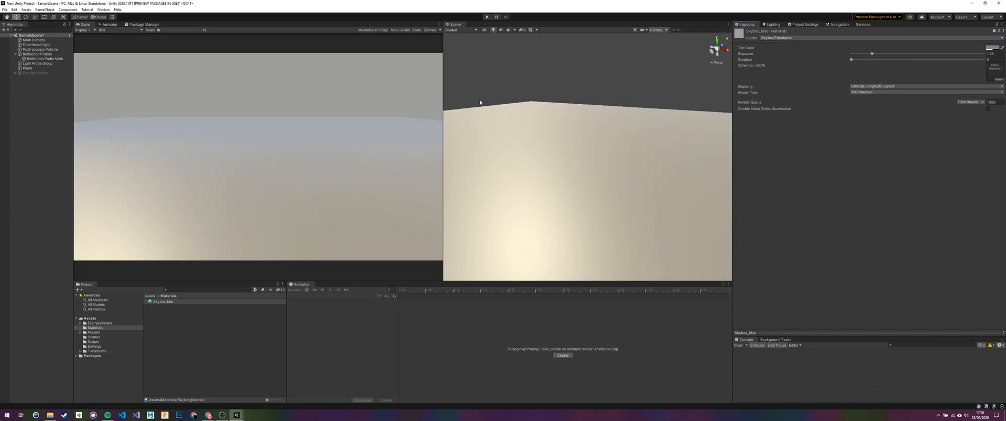
drag(444, 101, 475, 100)
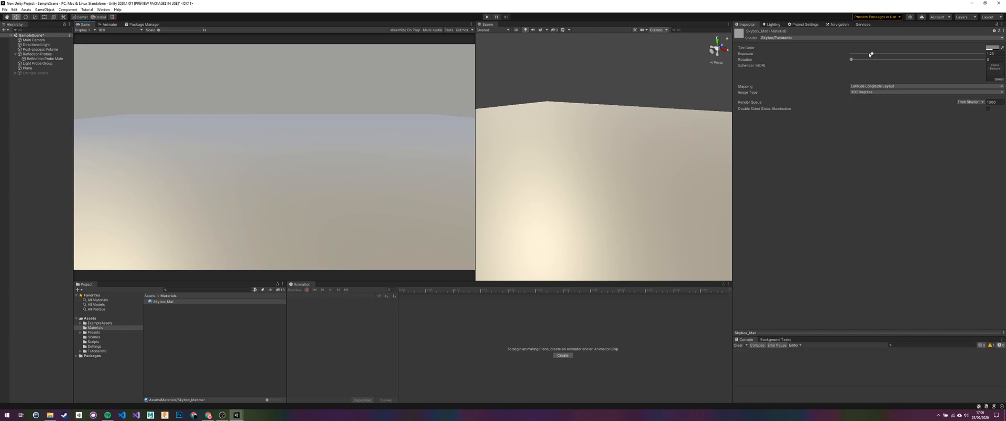
Lower the exposure of Skybox_Mat to about 0.9 and lighten its tint color to a grey of RGB 157
mouse_move(873, 54)
mouse_down()
mouse_move(856, 54)
mouse_move(868, 56)
mouse_up()
click(992, 48)
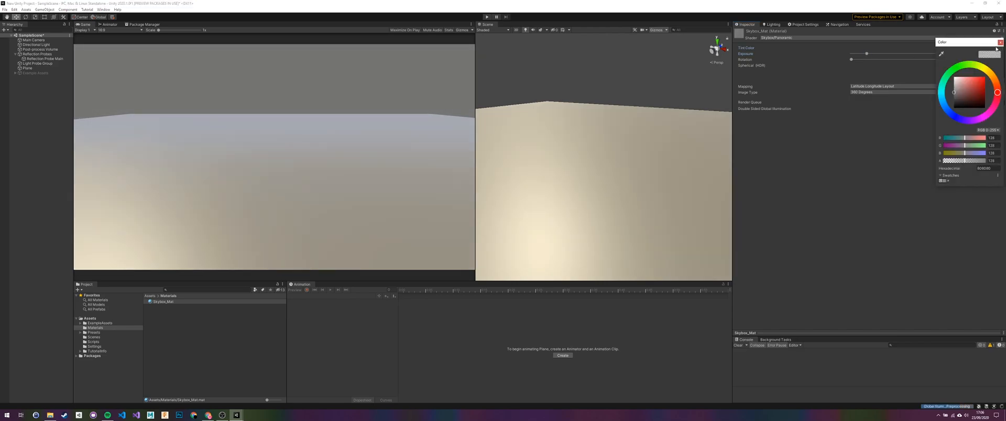
drag(958, 93, 955, 90)
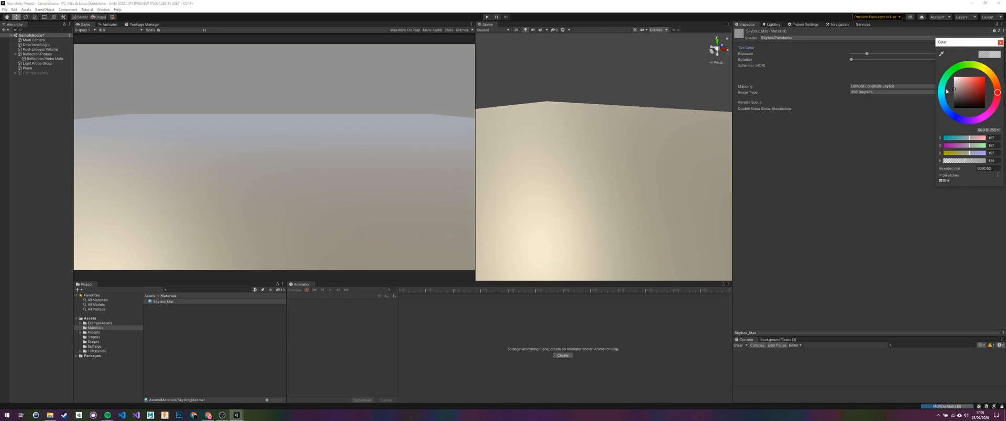
click(1000, 42)
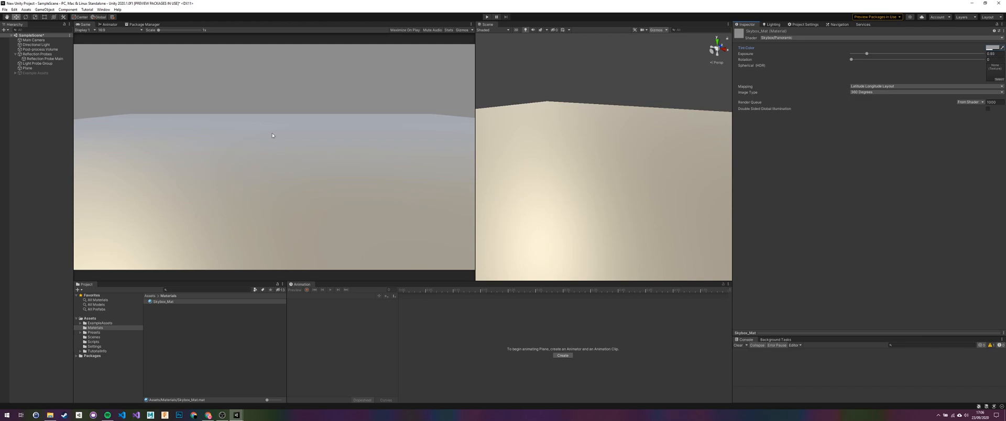
Import the Textures folder from the URP Prototype project's Assets folder into this project's Assets
right_drag(578, 164, 543, 180)
middle_drag(633, 159, 550, 197)
right_drag(656, 190, 617, 165)
click(613, 165)
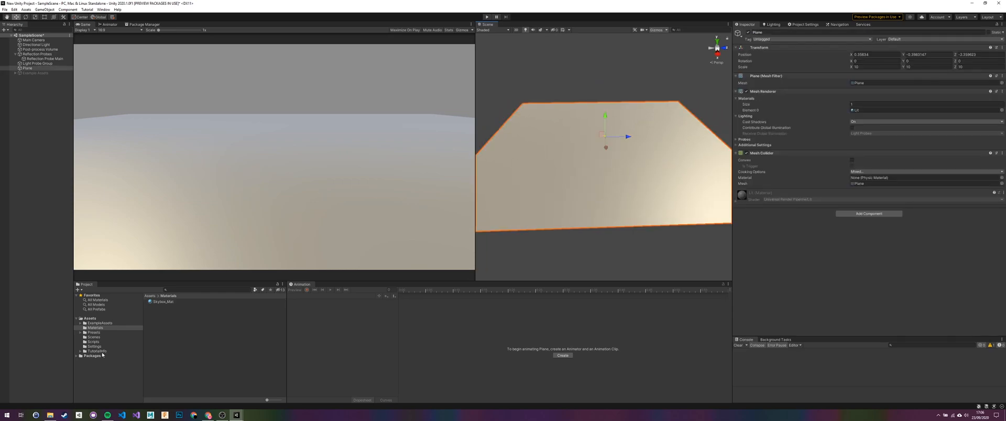
double_click(91, 319)
drag(93, 320, 105, 321)
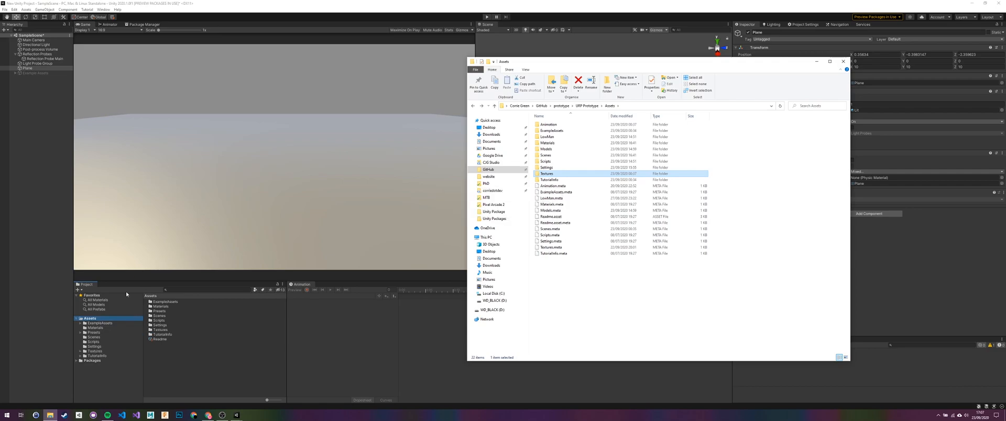
Browse to the other prototype project's Assets/Unity Packages folder and select LowMan.unitypackage and Prototype.unitypackage
click(588, 106)
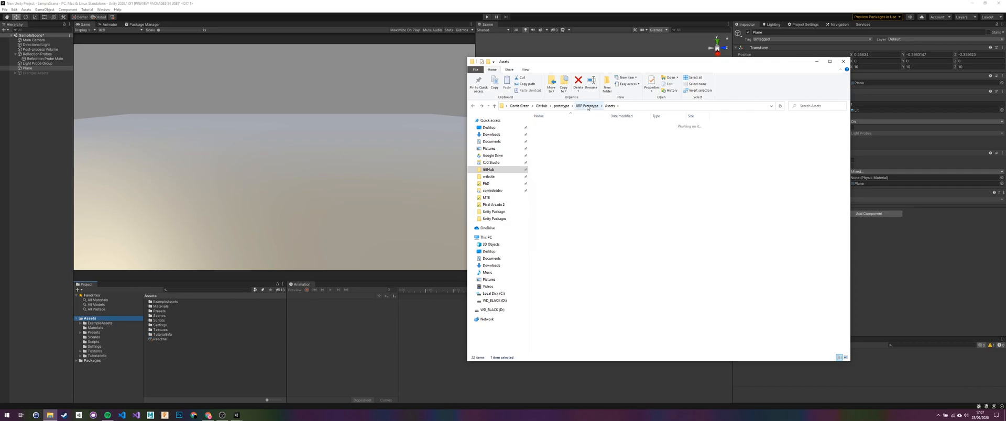
click(562, 106)
double_click(552, 131)
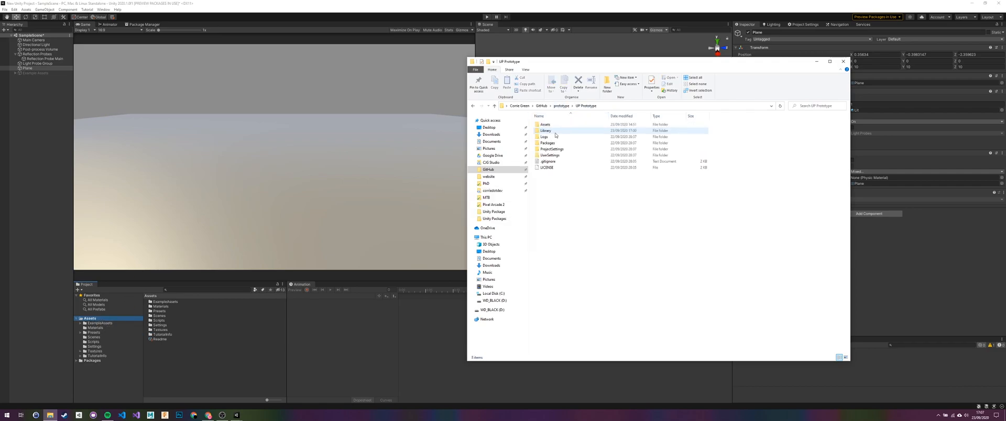
double_click(546, 125)
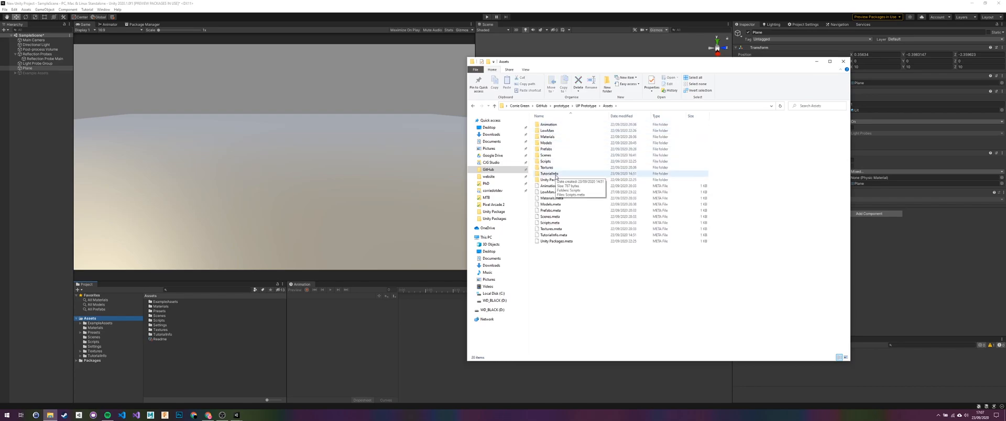
double_click(550, 174)
click(560, 124)
ctrl+click(559, 137)
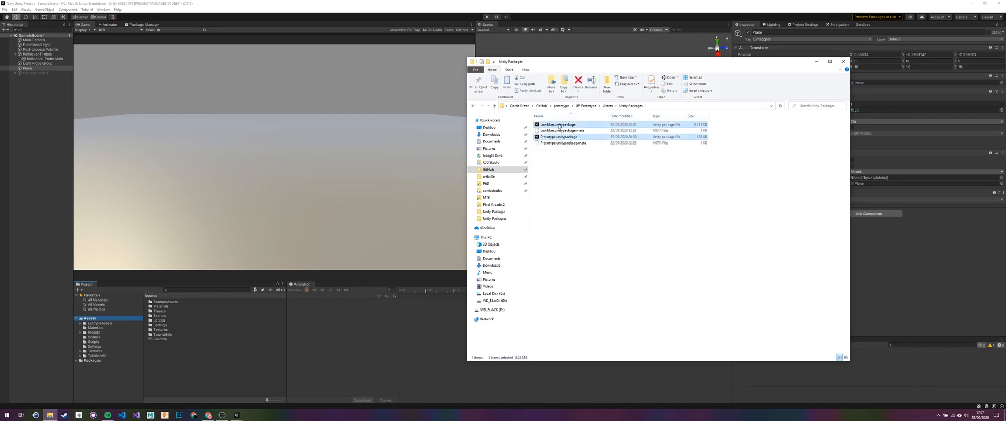
Return to the Unity project and check the Dark and Light subfolders of the imported Textures folder
click(163, 339)
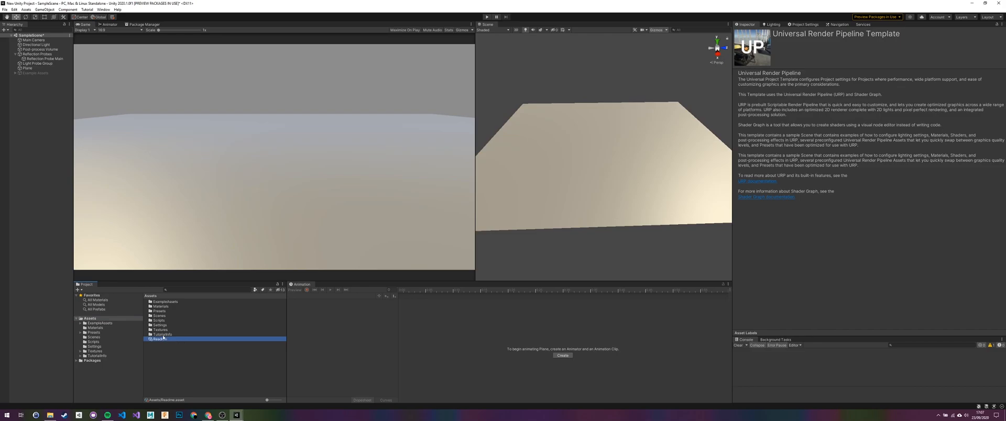
click(90, 318)
click(105, 353)
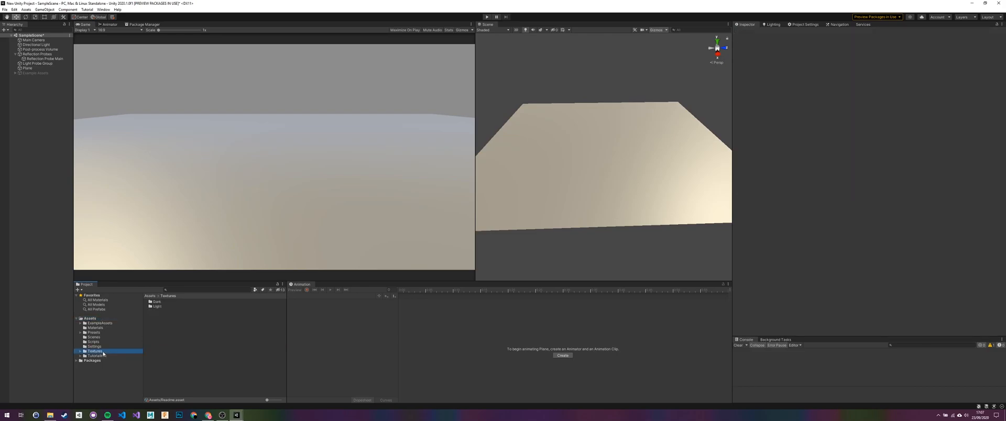
click(157, 307)
click(156, 302)
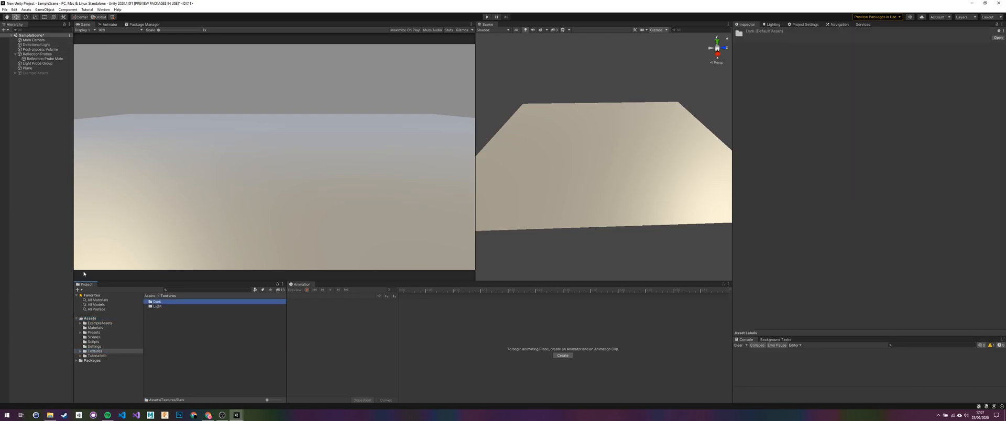
Create a new material named Floor in the Materials folder
click(95, 329)
right_click(182, 332)
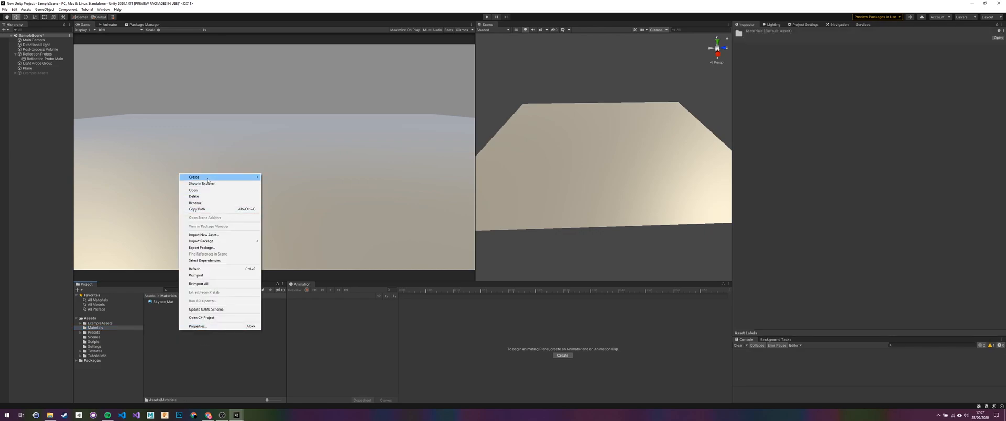
mouse_move(222, 177)
click(276, 259)
text(Floor)
key(Return)
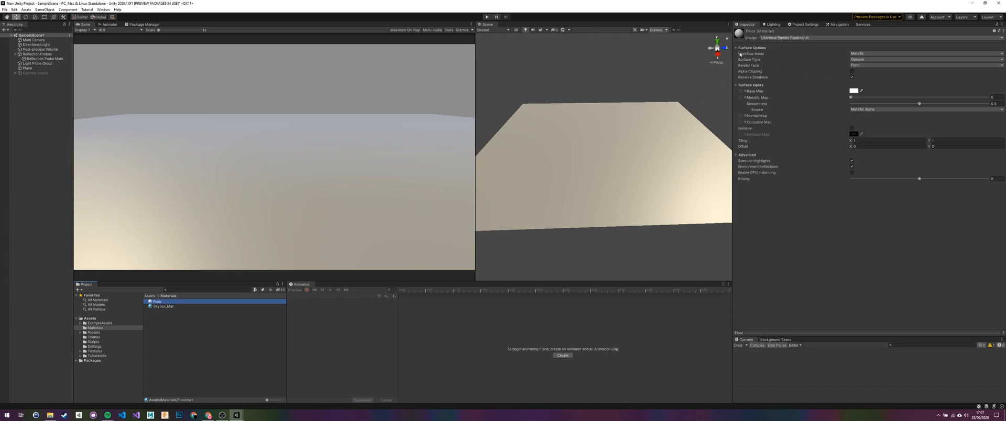
Assign a light checkered texture as the base map of the Floor material
click(745, 91)
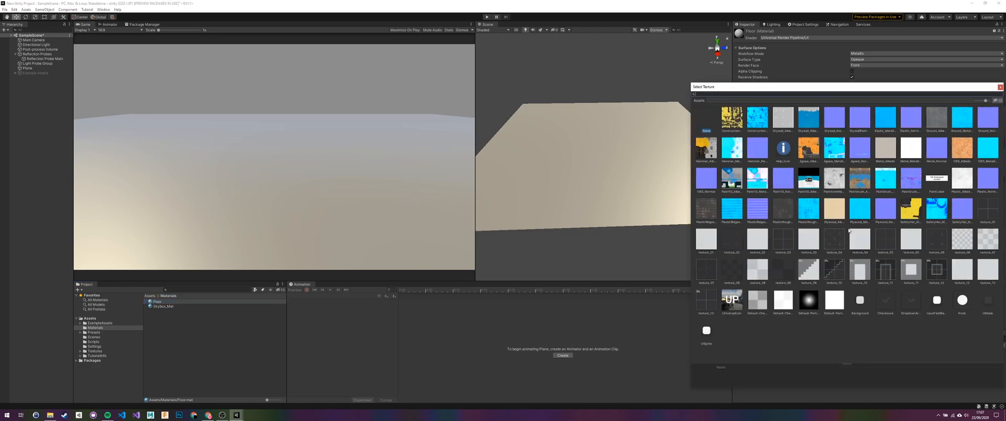
click(937, 247)
click(962, 240)
click(989, 241)
click(1000, 87)
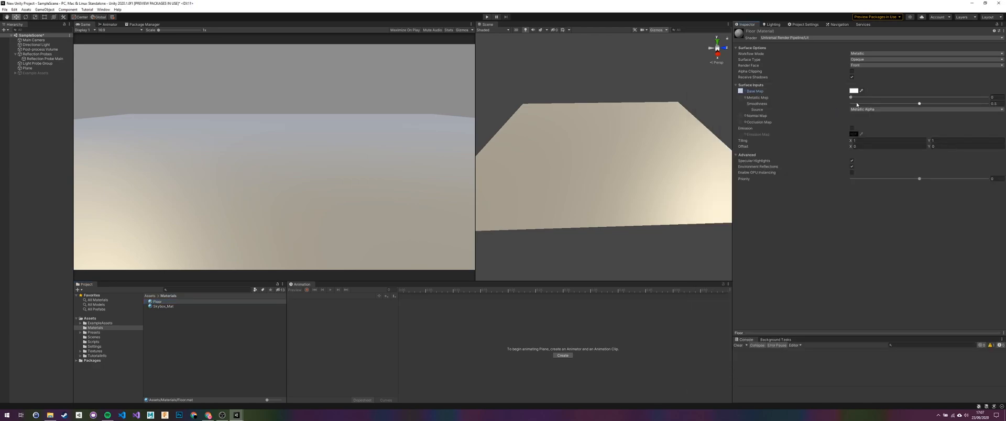
Reduce the Floor material's smoothness to about 0.23 and apply the material to the plane
drag(899, 104, 883, 103)
drag(158, 302, 587, 147)
click(485, 169)
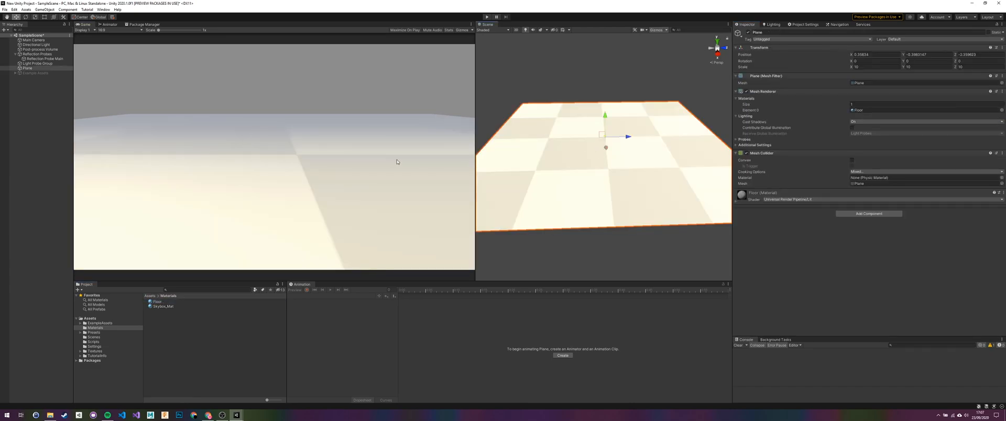
middle_drag(639, 163, 665, 164)
scroll(680, 171, down, 2)
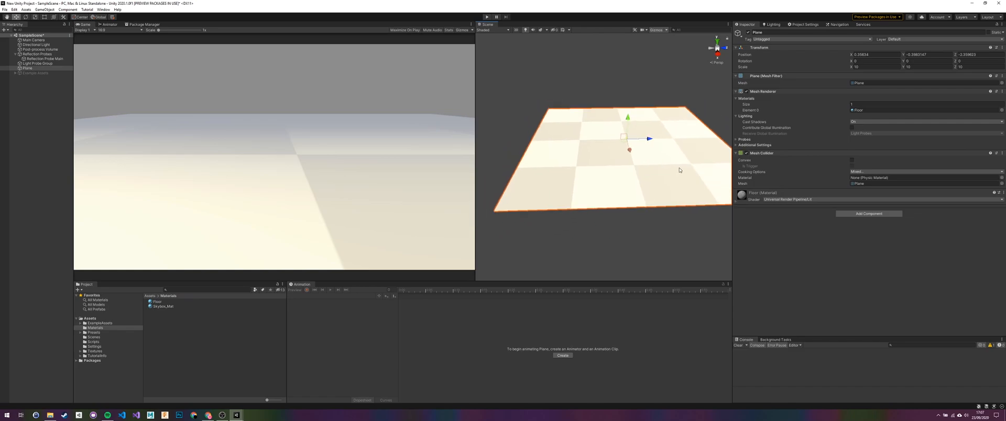
Set the Floor material's tiling to 25 in both X and Y, then deselect the plane
click(812, 194)
scroll(868, 271, down, 1)
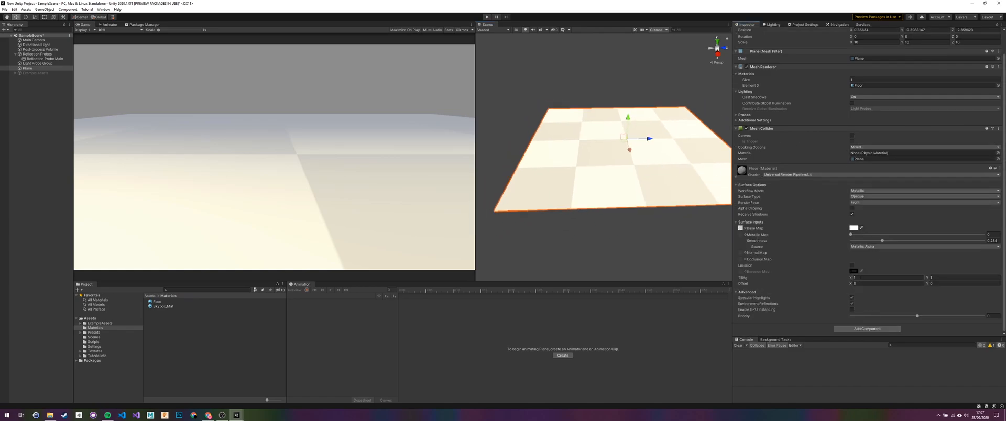
text(25)
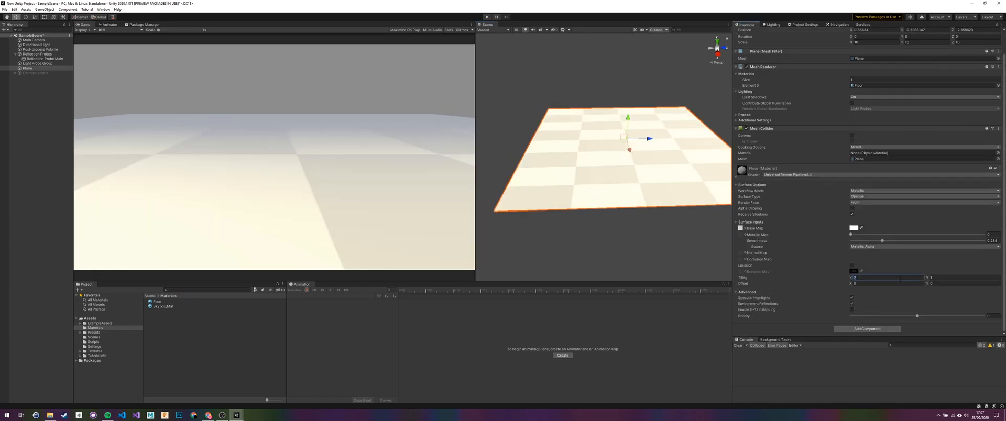
key(Tab)
text(25)
click(355, 176)
click(504, 133)
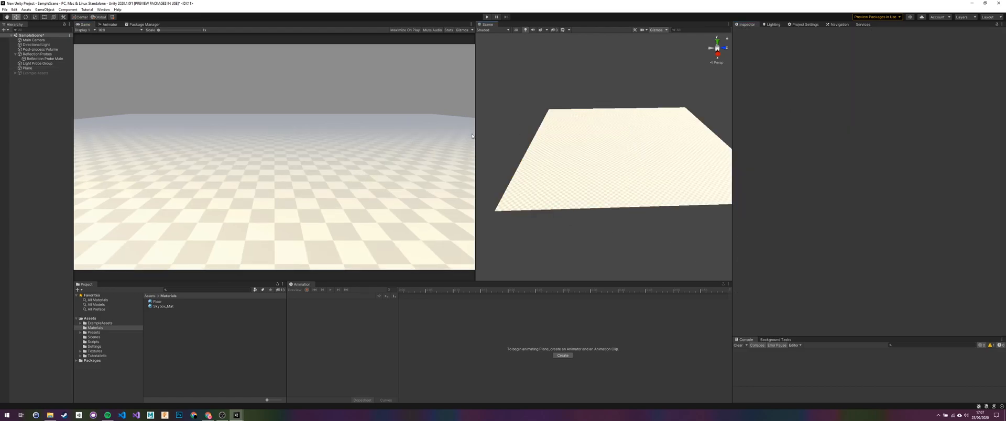
Select the Directional Light in the scene and disable it
click(42, 64)
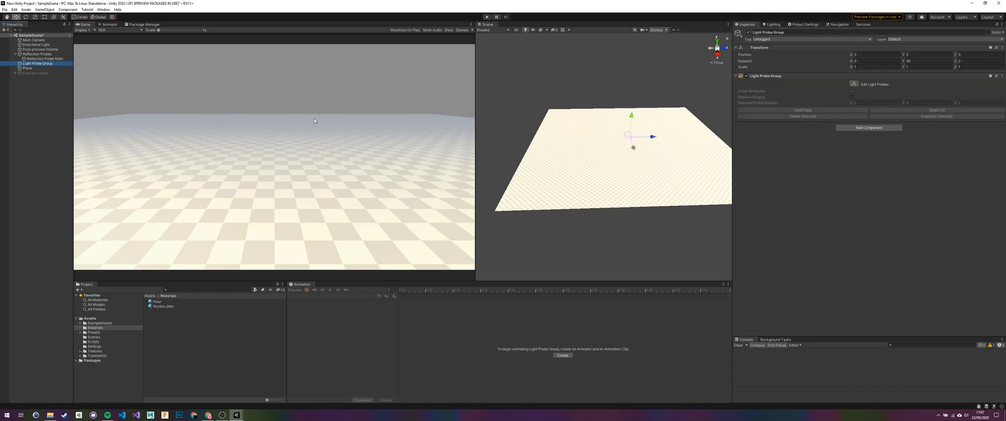
key(Up)
key(Up)
key(Up)
key(Up)
click(749, 32)
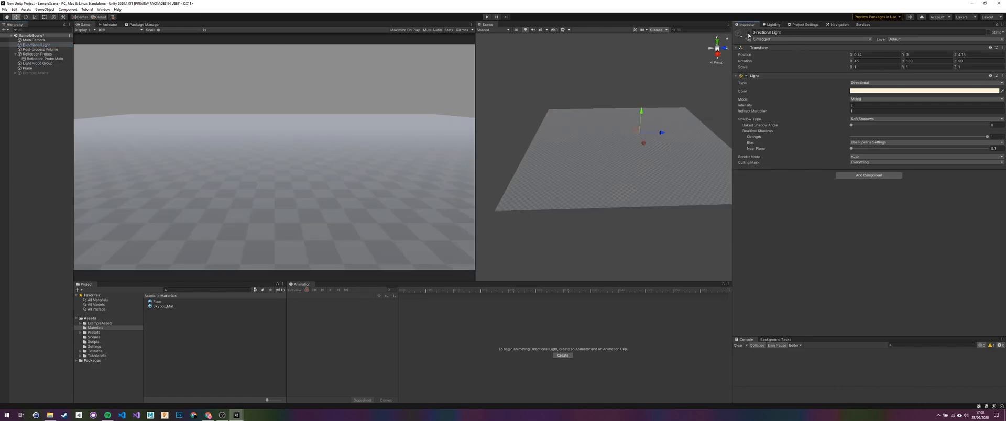
Change the environment's realtime shadow color from blue to a light neutral gray
click(774, 25)
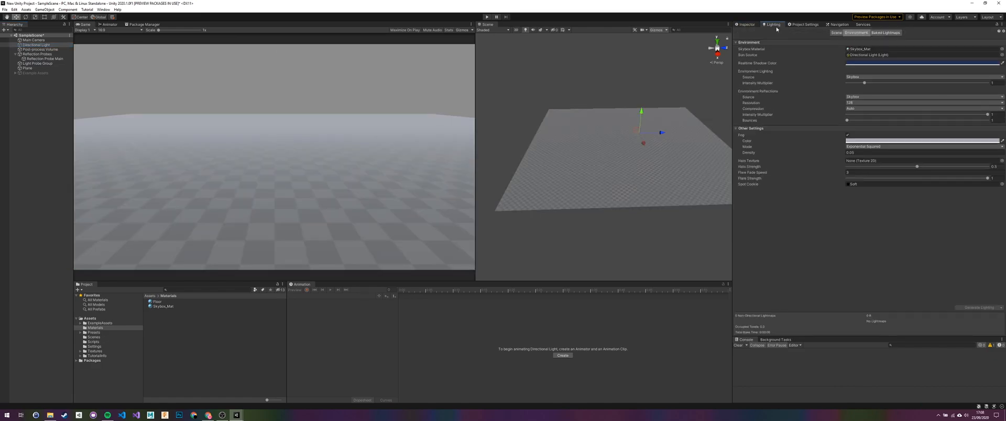
click(865, 63)
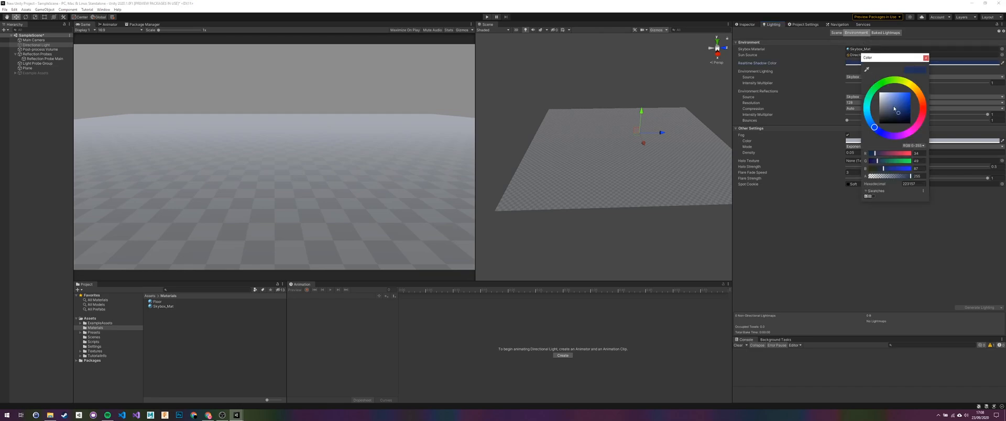
click(926, 58)
mouse_move(864, 83)
mouse_down()
mouse_move(852, 83)
mouse_move(865, 82)
mouse_up()
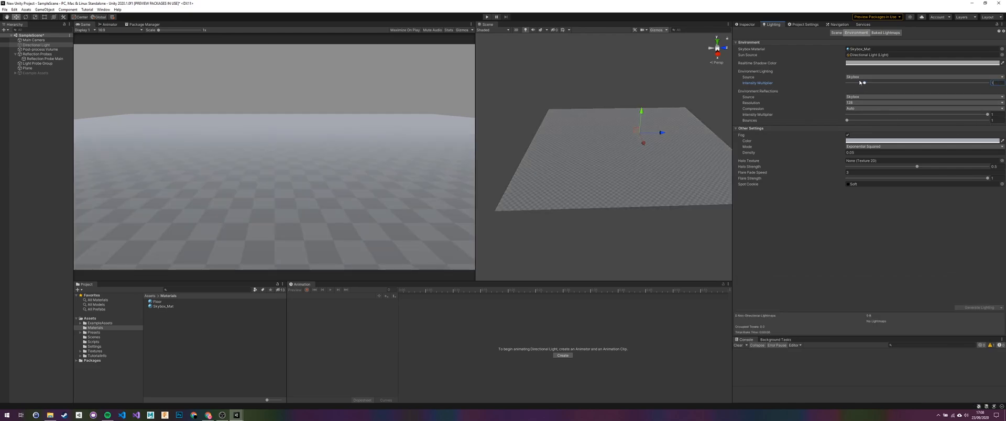
Try Gradient as the environment lighting source
click(860, 77)
click(861, 91)
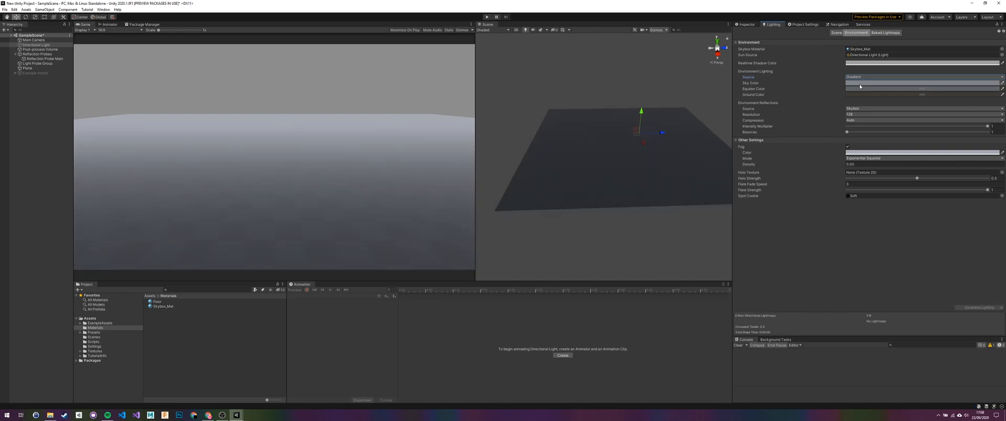
click(857, 76)
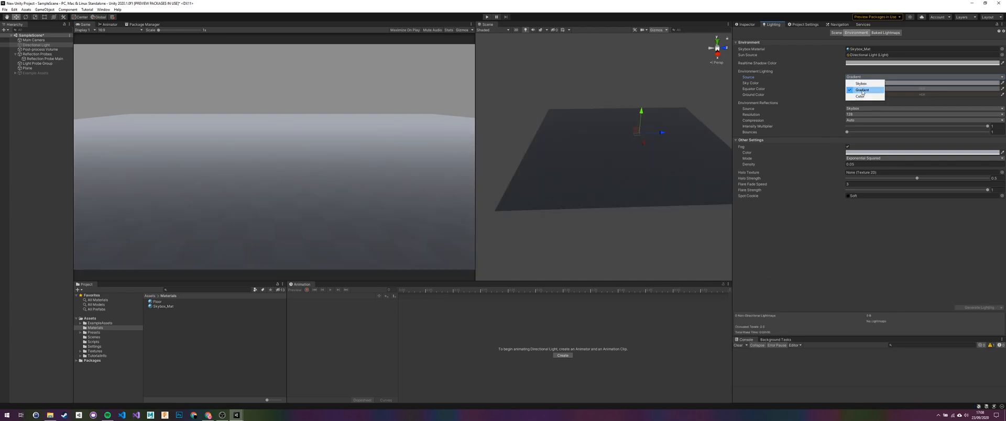
click(862, 90)
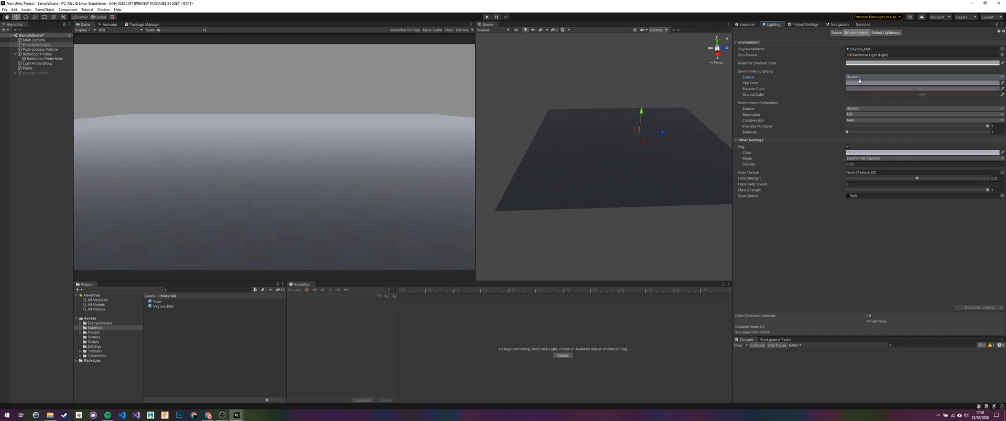
Set the environment lighting source to Color and choose a lighter, near-white gray as the ambient color
click(862, 78)
click(861, 98)
click(862, 84)
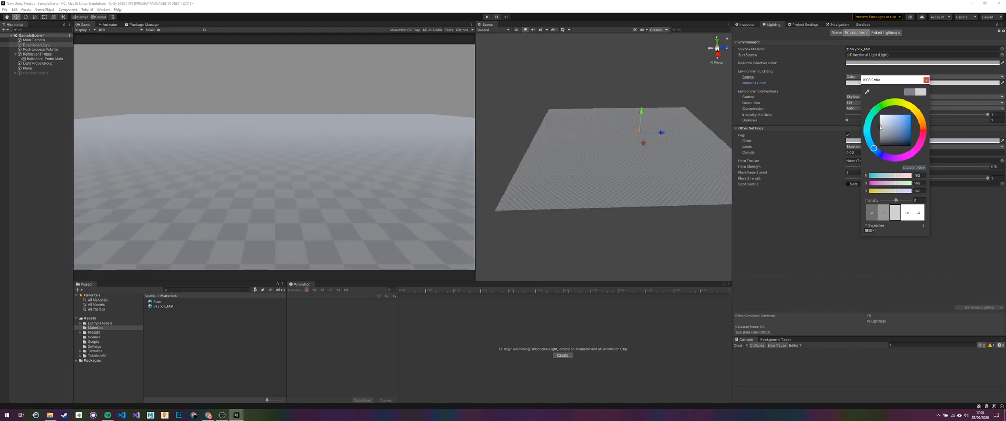
drag(879, 124, 881, 121)
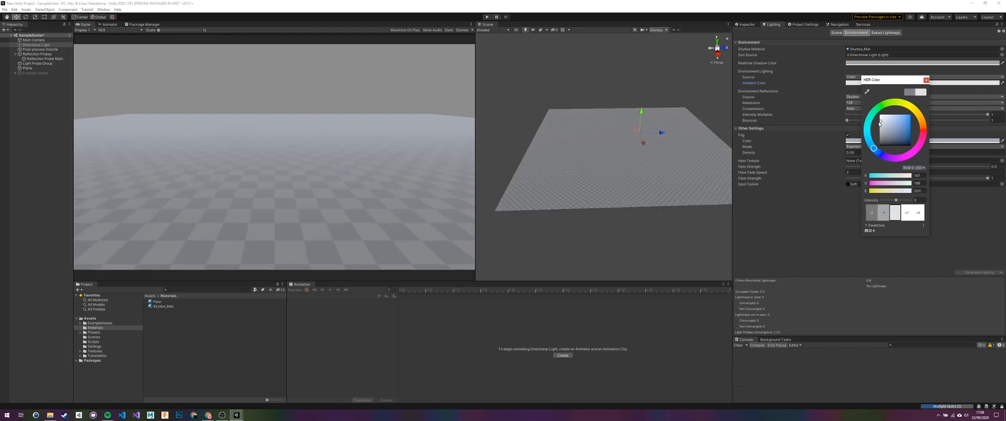
click(926, 80)
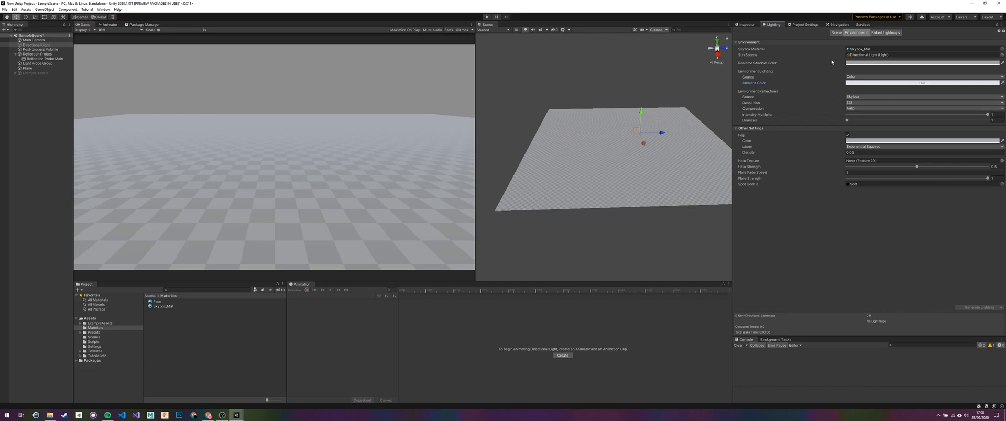
Change the Directional Light's color to near-white
click(748, 25)
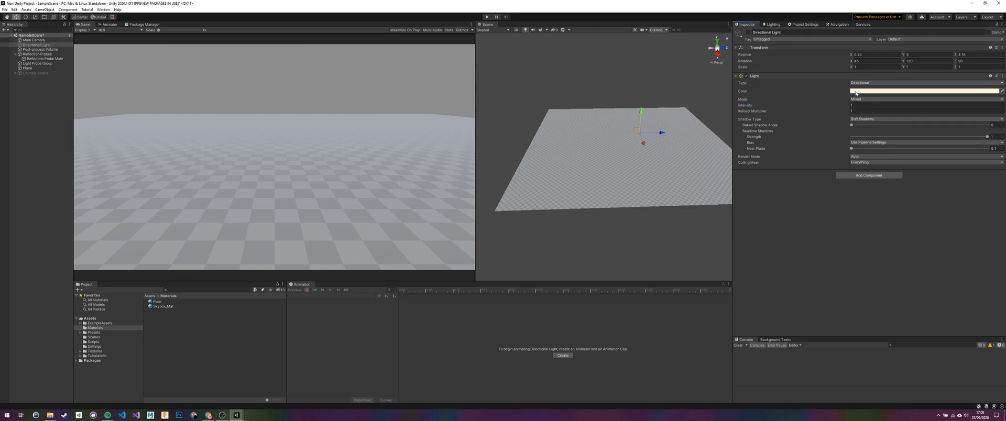
click(881, 91)
drag(863, 130, 862, 134)
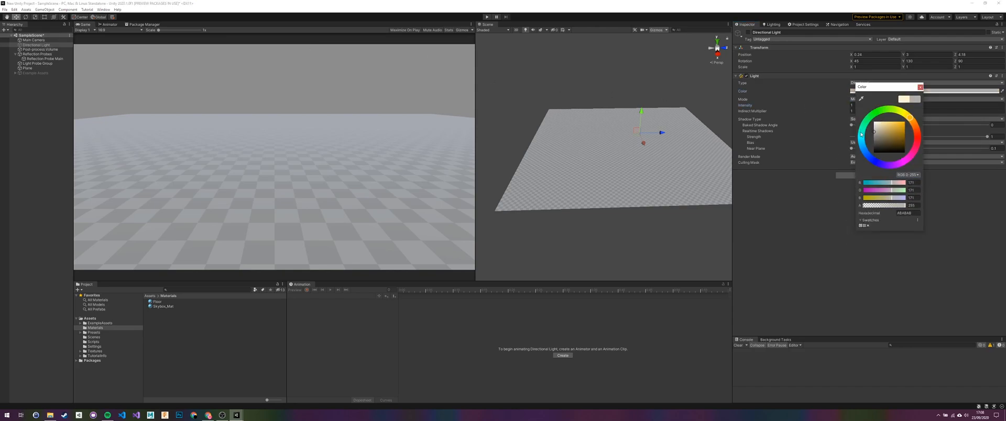
click(921, 88)
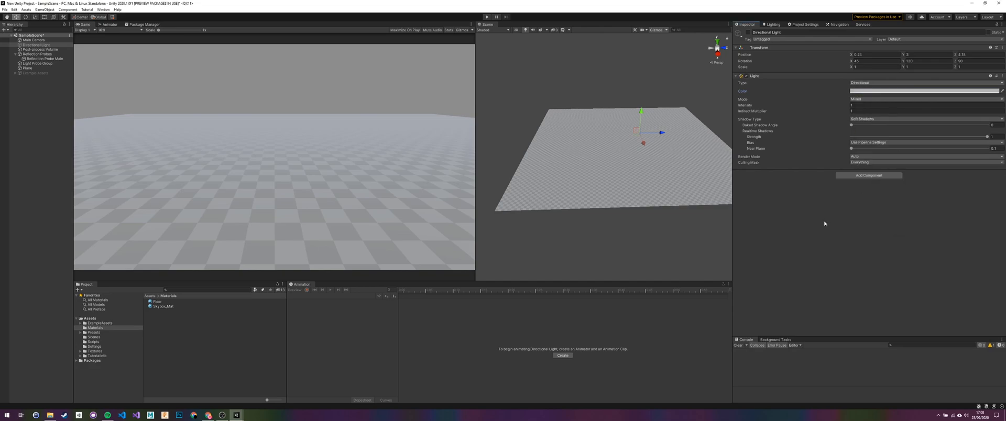
click(891, 91)
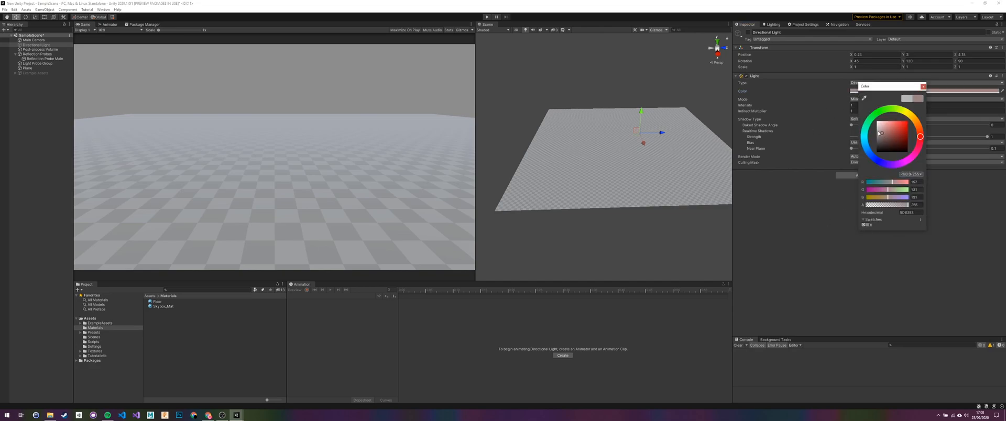
click(923, 87)
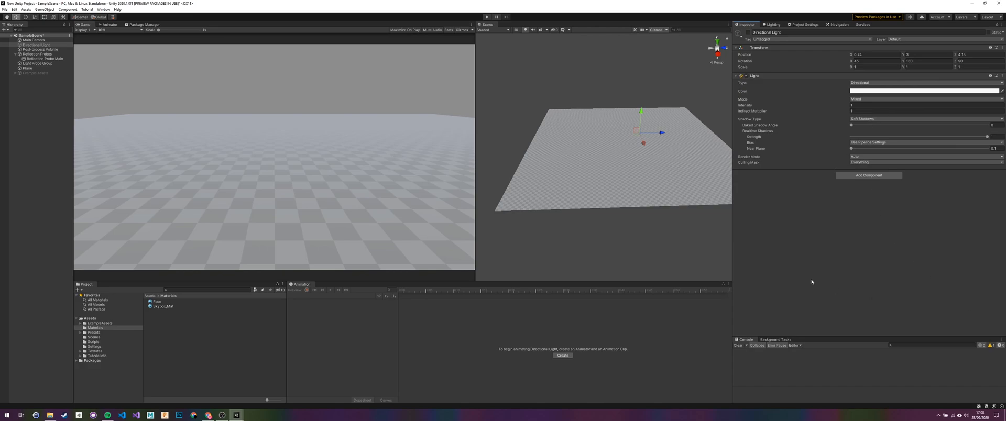
Locate the High quality level's render pipeline asset through the Quality settings and examine its main light shadow resolution options
click(802, 25)
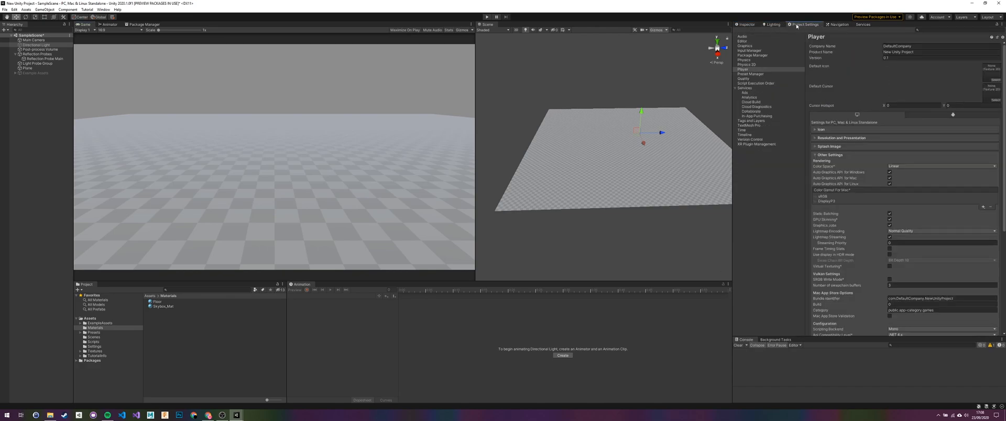
click(758, 80)
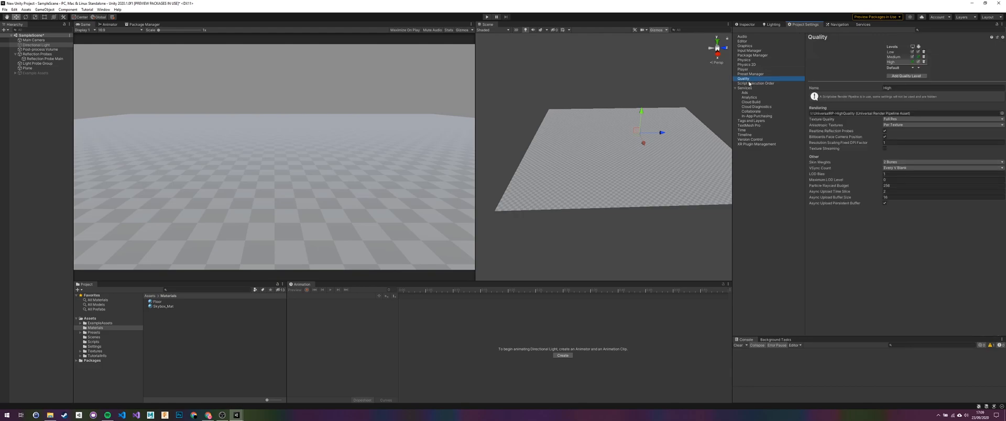
click(839, 113)
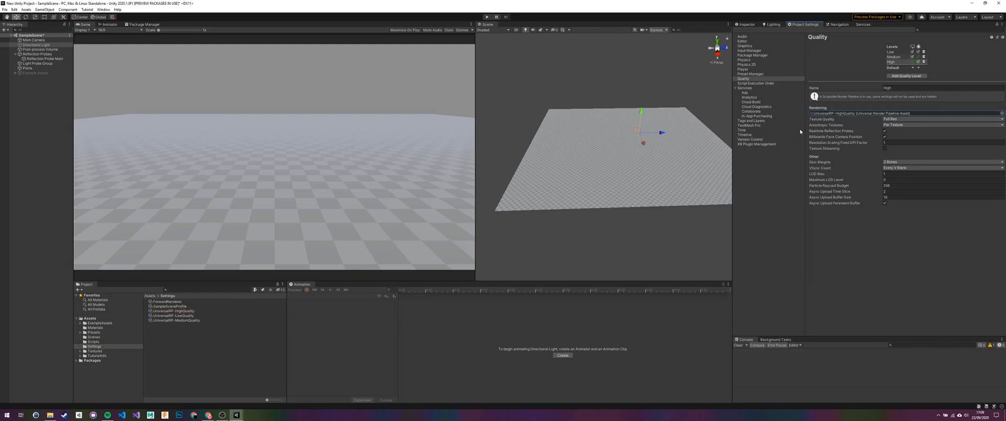
click(178, 312)
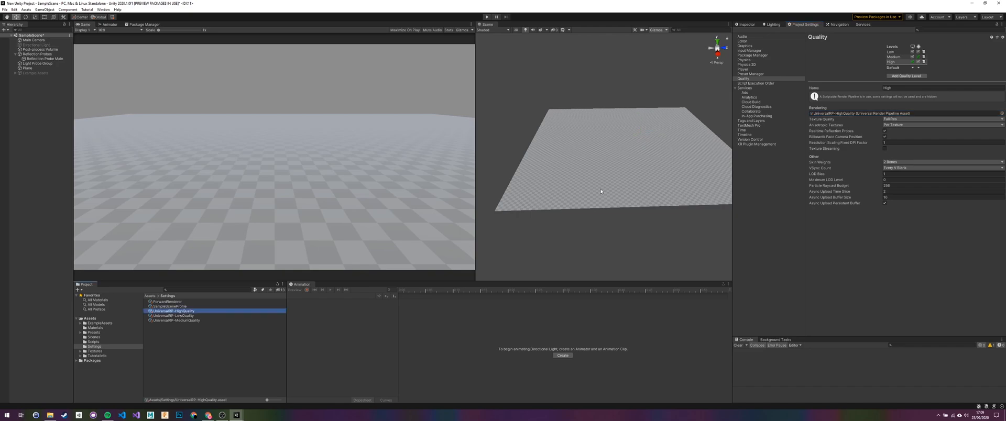
click(744, 25)
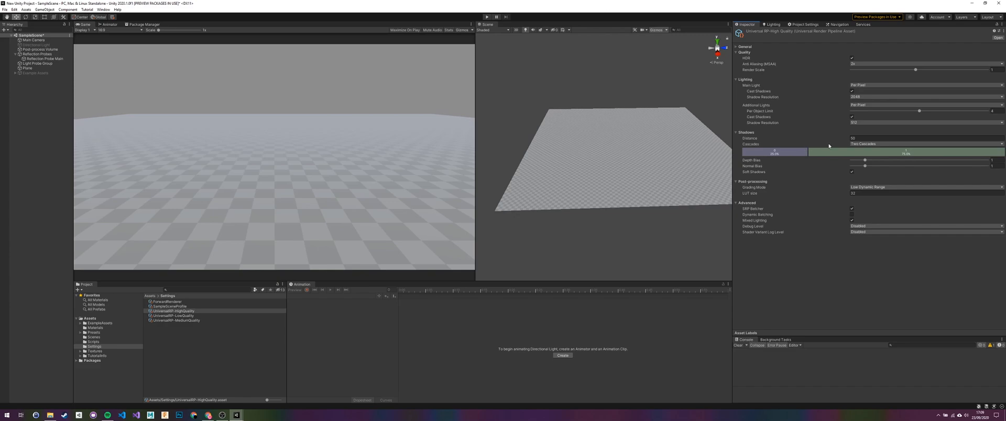
click(868, 96)
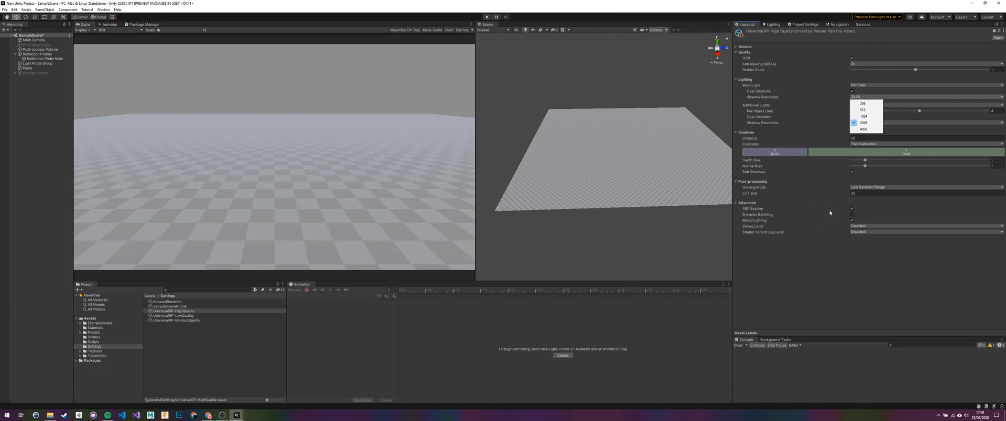
click(841, 119)
click(178, 312)
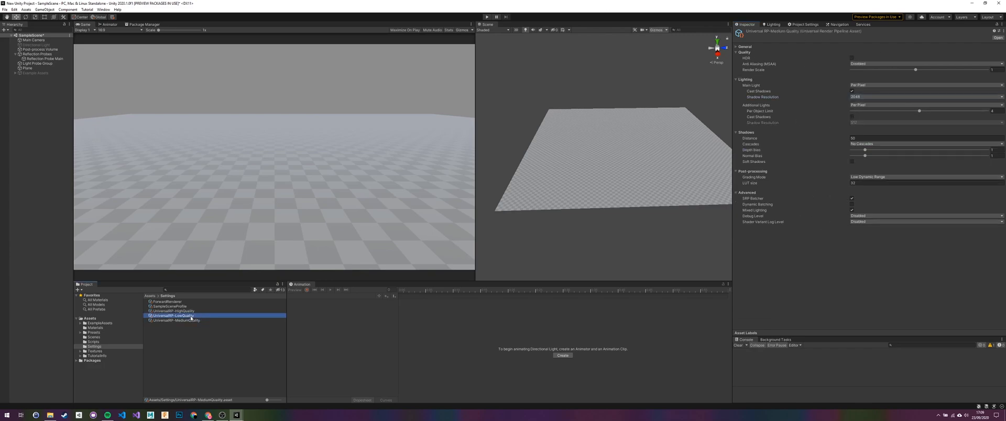
Revisit the render pipeline asset assignment in the project's Quality settings and review the UniversalRP-HighQuality asset's properties
click(795, 25)
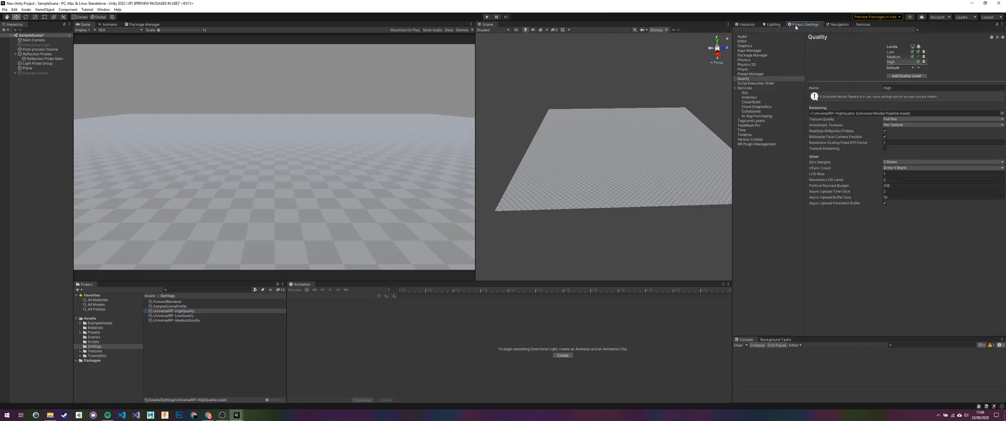
click(757, 78)
click(858, 112)
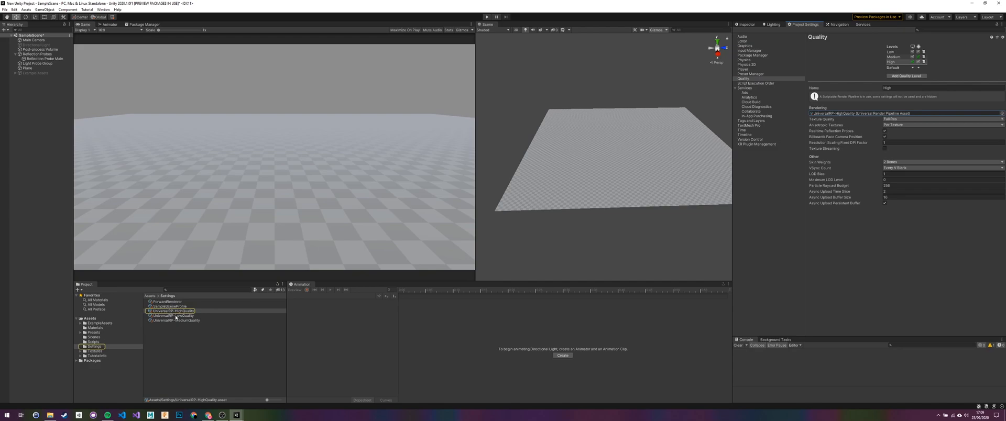
drag(187, 321, 865, 114)
click(773, 25)
click(748, 25)
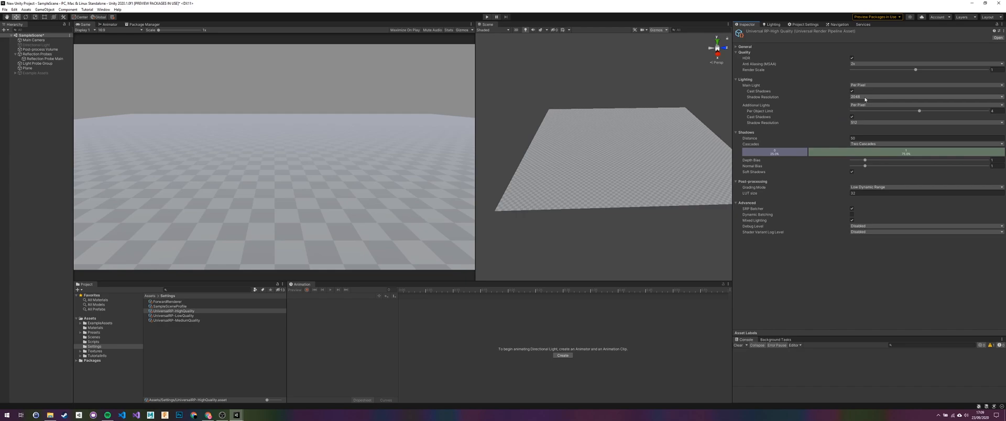
Set the main light's shadow resolution to 1024 in the UniversalRP-MediumQuality asset
click(192, 321)
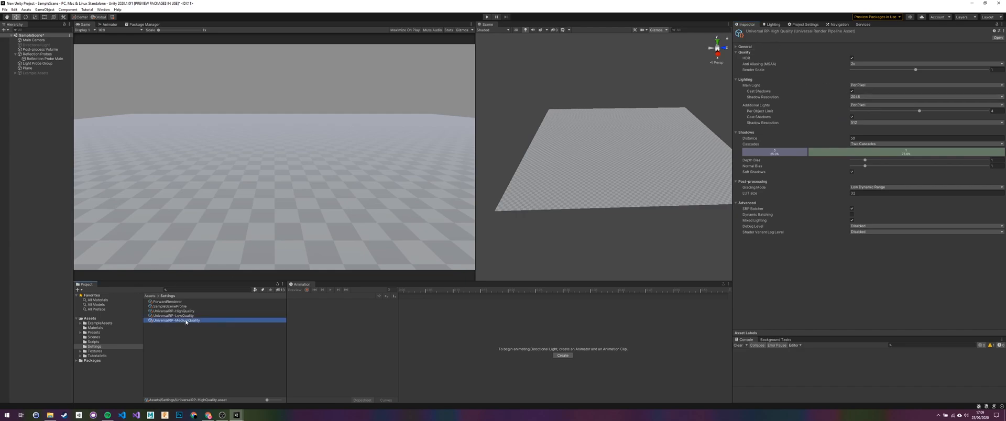
click(862, 97)
click(874, 119)
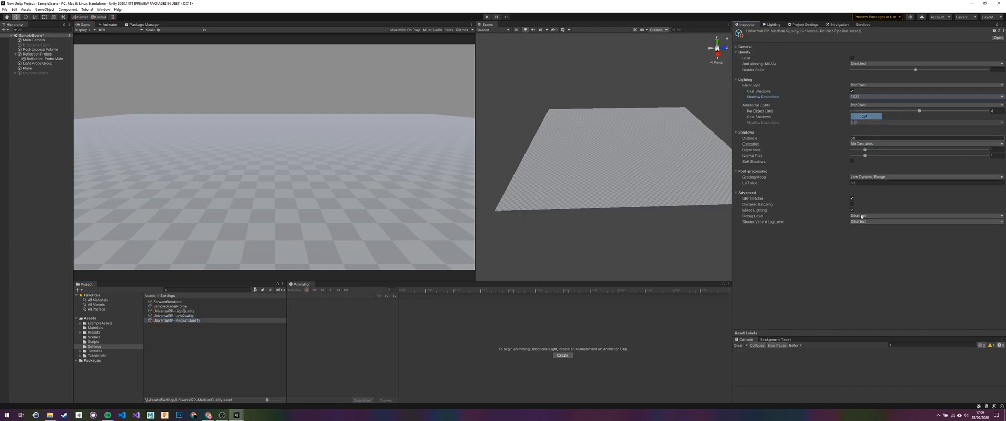
click(306, 158)
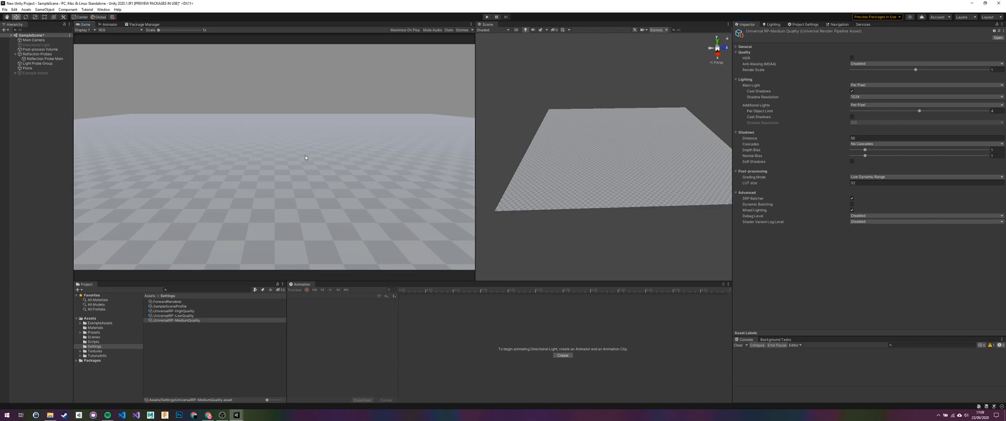
Re-enable the Directional Light and set its rotation to 50 in Y and 0 in Z
click(37, 45)
click(748, 32)
click(326, 181)
click(928, 61)
text(50)
click(970, 61)
key(BackSpace)
key(BackSpace)
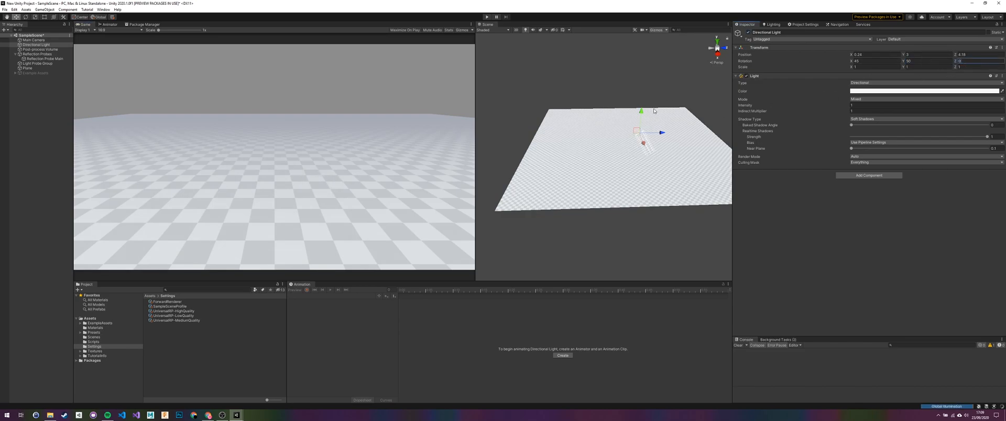
text(0)
click(420, 162)
Rotate the Directional Light around its vertical axis in the scene to a Y rotation of about -162
drag(657, 136, 656, 137)
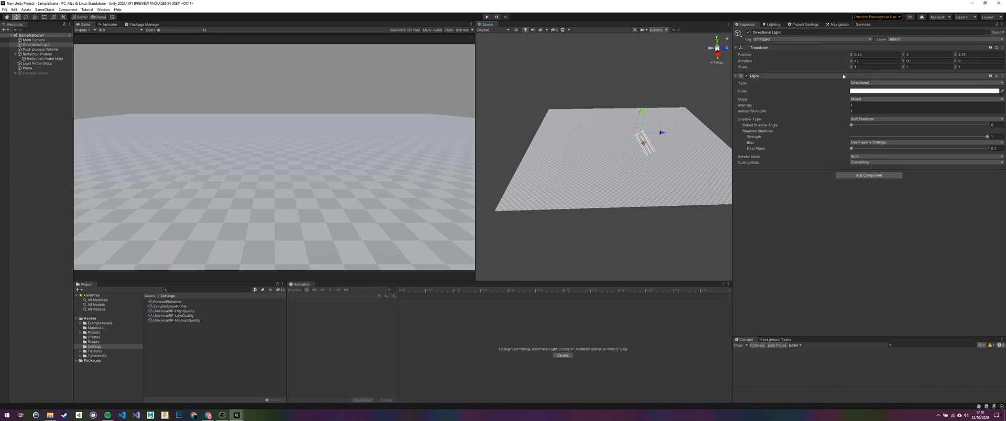
click(26, 17)
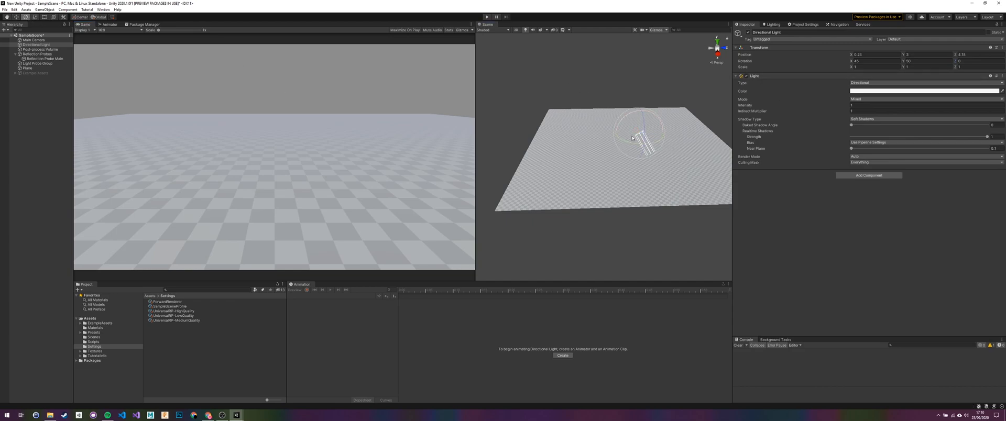
drag(634, 144, 610, 150)
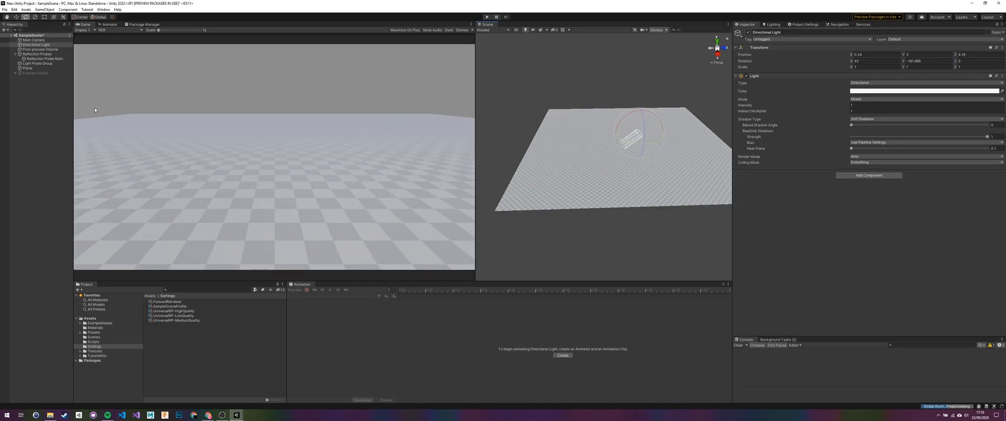
Select the floor plane and reduce its Floor material's smoothness to about 0.08
click(653, 187)
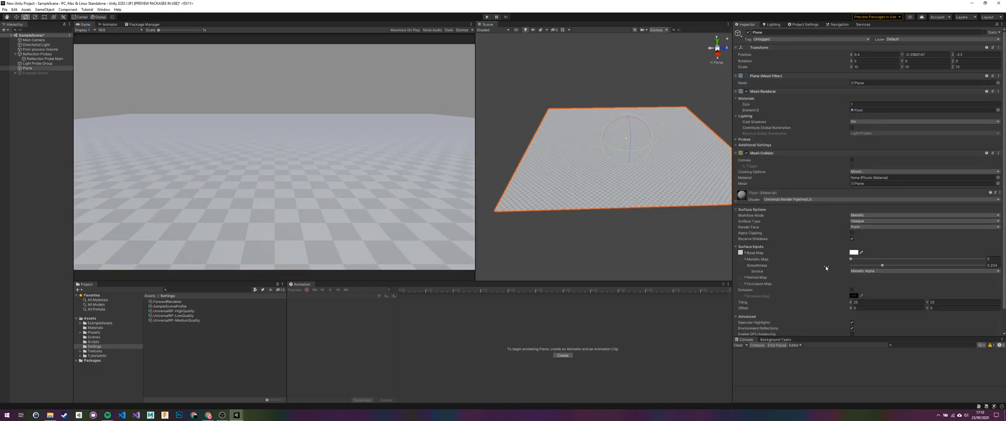
drag(885, 267, 861, 267)
scroll(823, 257, down, 2)
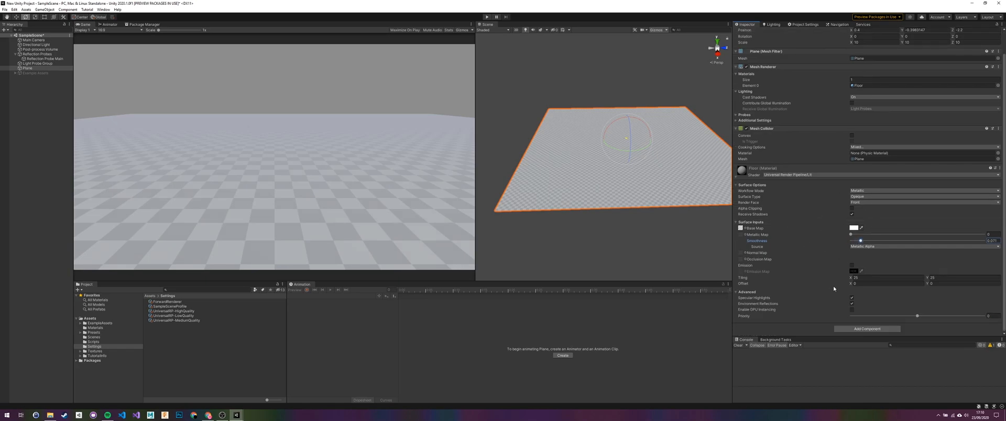
Toggle GPU instancing on the Floor material and reselect the floor plane
click(852, 310)
click(620, 230)
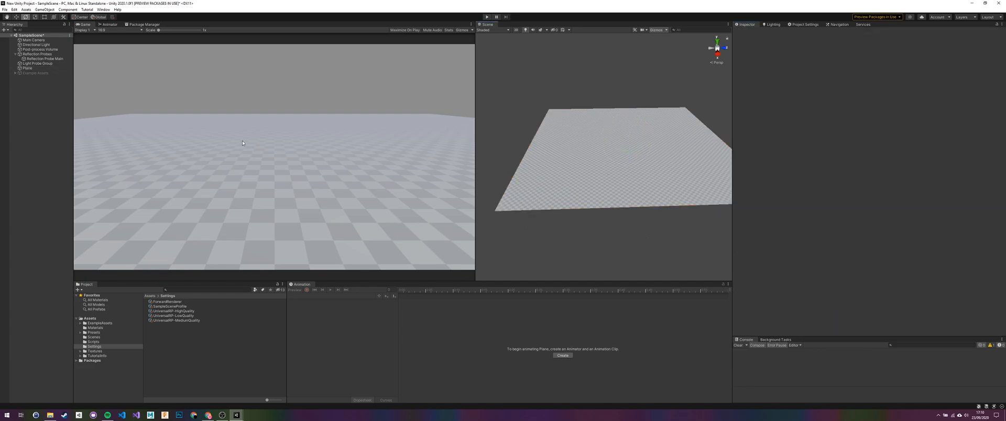
click(622, 199)
click(311, 121)
click(41, 68)
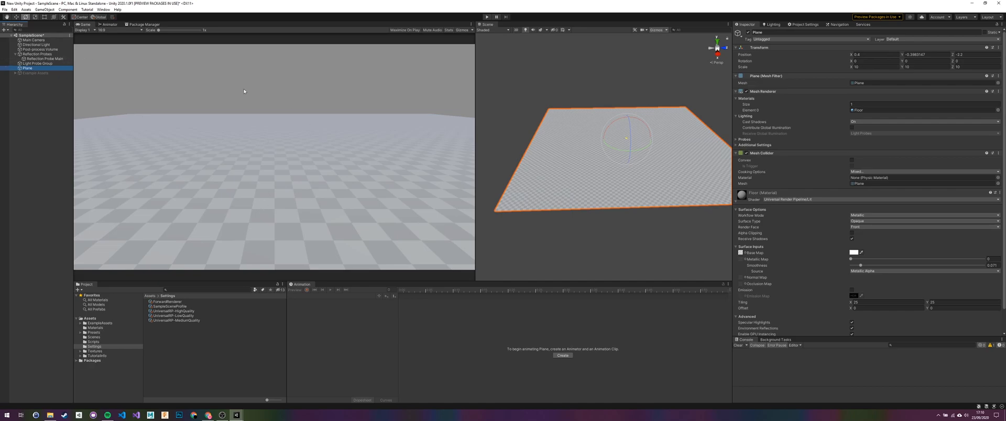
Select the existing Light Probe Group, inspect its probes above the floor, and delete the group
click(36, 64)
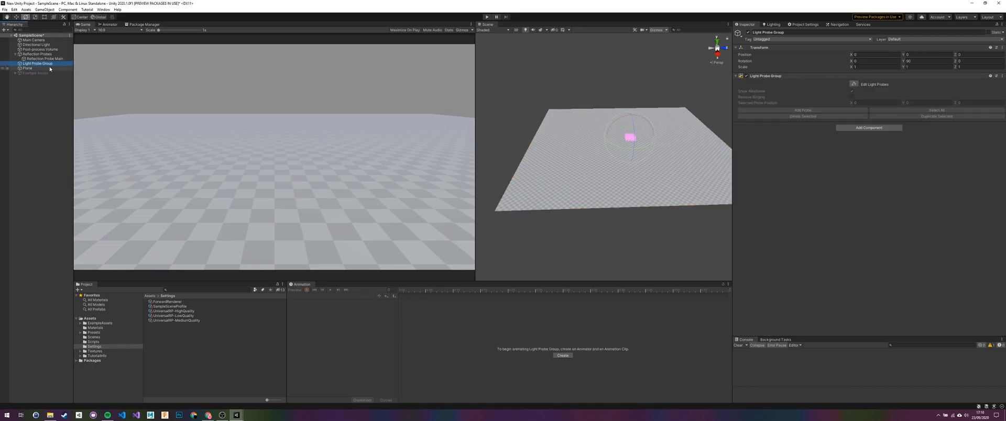
key(f)
scroll(645, 150, up, 5)
alt+drag(645, 149, 571, 137)
middle_drag(571, 138, 522, 140)
scroll(524, 143, up, 2)
alt+drag(522, 141, 563, 134)
middle_drag(546, 210, 568, 152)
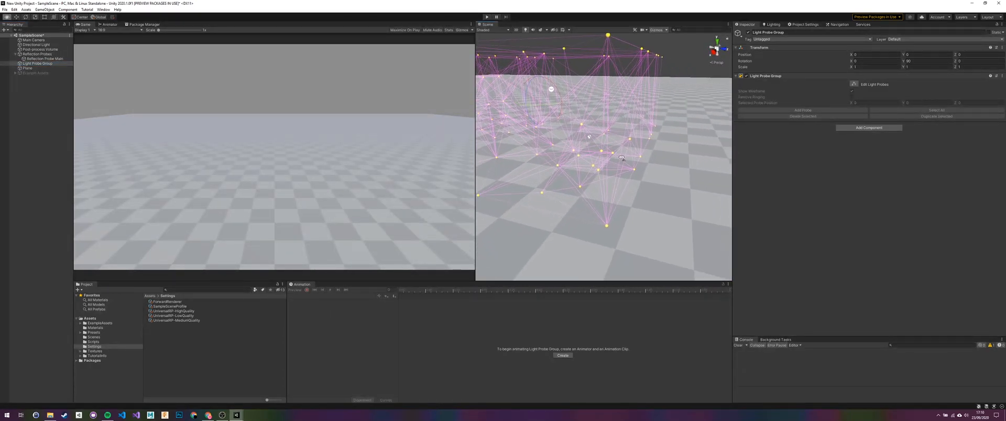
alt+drag(568, 152, 599, 162)
mouse_move(599, 162)
middle_down()
mouse_move(684, 131)
mouse_move(609, 156)
middle_up()
key(Delete)
Examine the settings of Reflection Probe Main and its placement in the scene
click(380, 127)
click(46, 54)
click(44, 59)
click(43, 55)
click(43, 58)
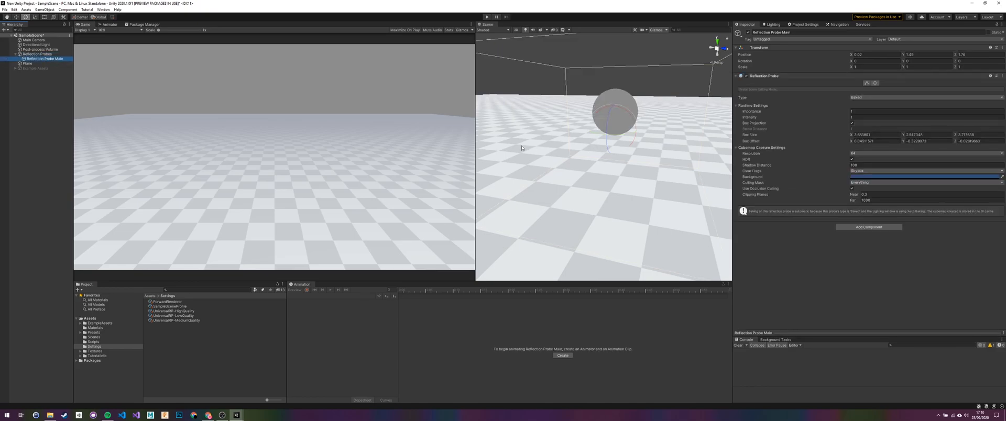
scroll(702, 174, down, 10)
middle_drag(702, 174, 708, 194)
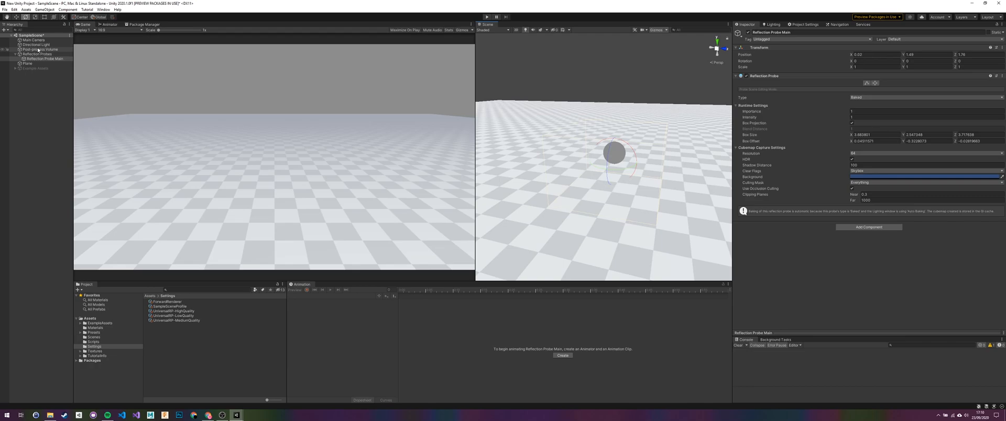
click(352, 135)
drag(476, 147, 518, 147)
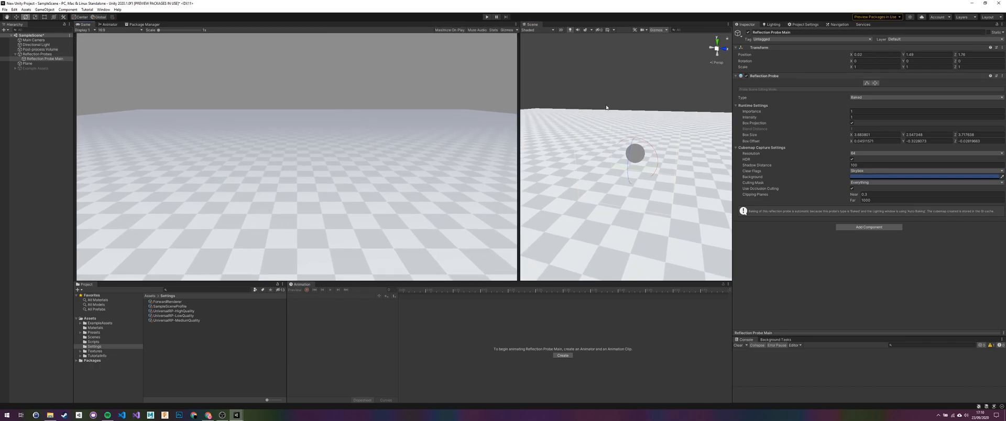
Add a new Light Probe Group to the scene and enlarge the Scene view to work on it
click(68, 10)
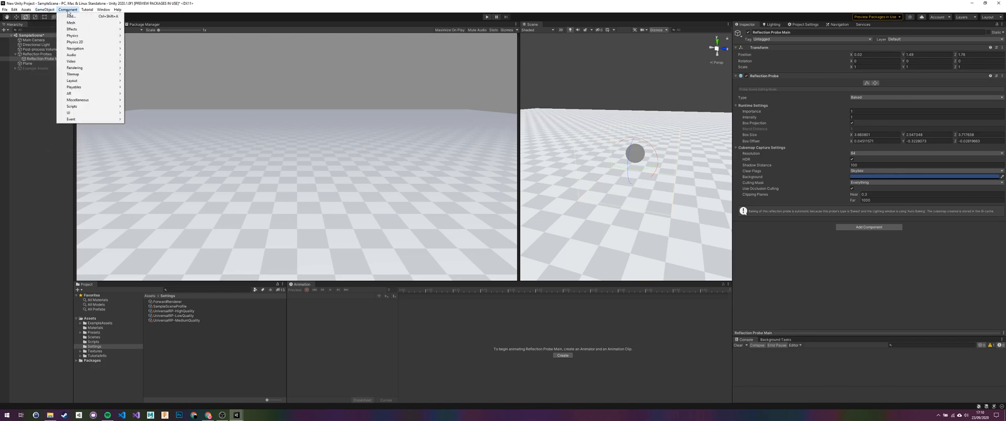
mouse_move(44, 9)
mouse_move(52, 48)
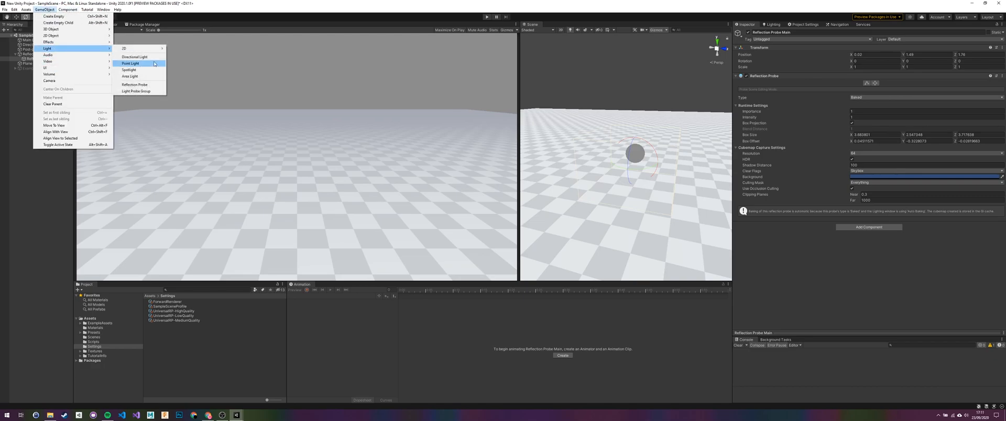
click(144, 91)
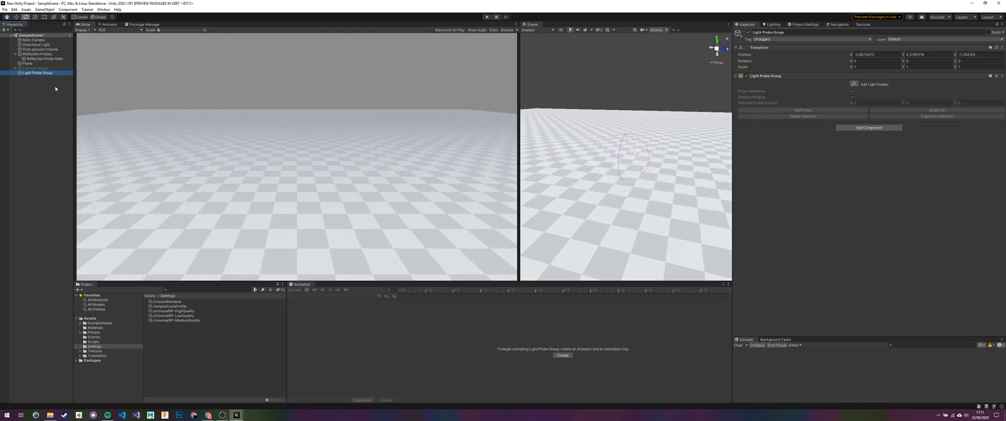
double_click(37, 73)
middle_drag(615, 177, 663, 161)
scroll(646, 161, down, 4)
scroll(647, 161, down, 3)
drag(516, 134, 209, 137)
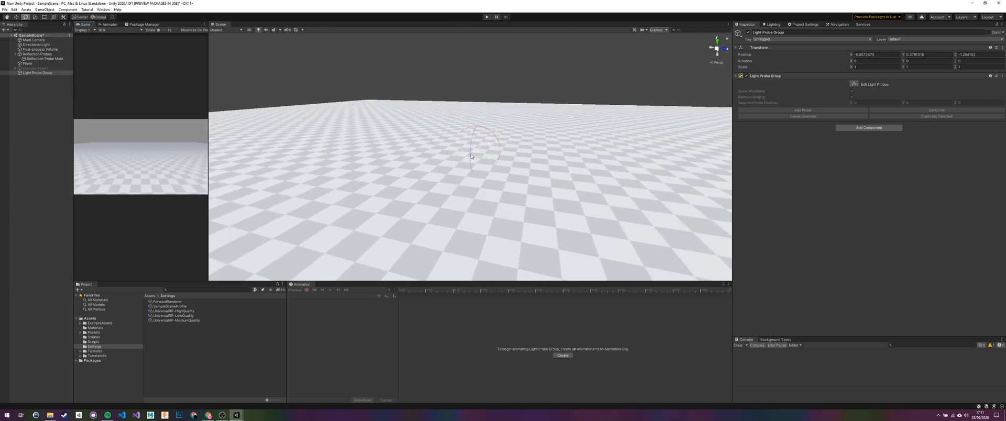
Start editing the new group's light probes, duplicate all of them, and move the copies to a Z position of about 5.4
right_drag(496, 160, 351, 175)
click(288, 144)
right_drag(293, 146, 457, 166)
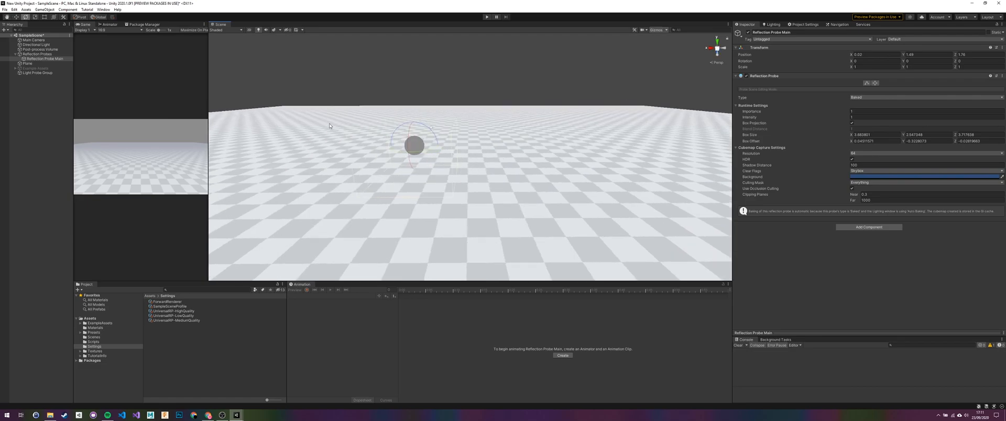
click(432, 128)
key(f)
alt+drag(432, 131, 537, 125)
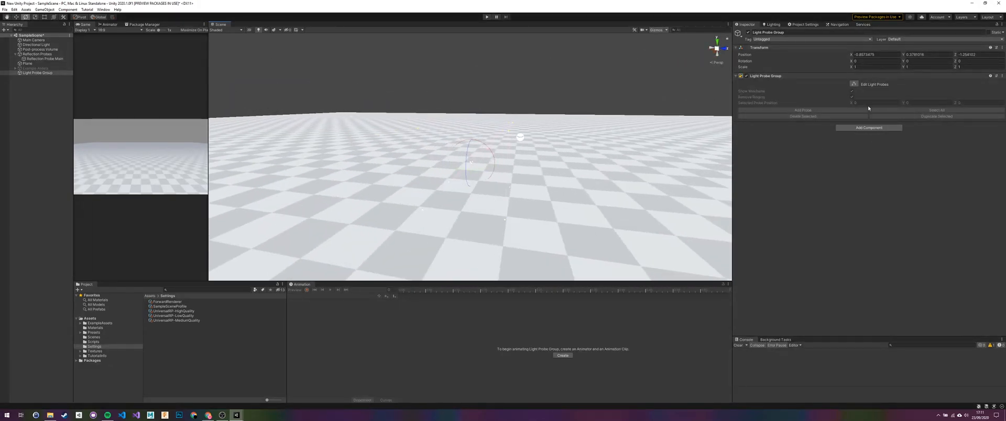
click(855, 84)
click(917, 111)
key(ctrl+d)
drag(533, 132, 734, 151)
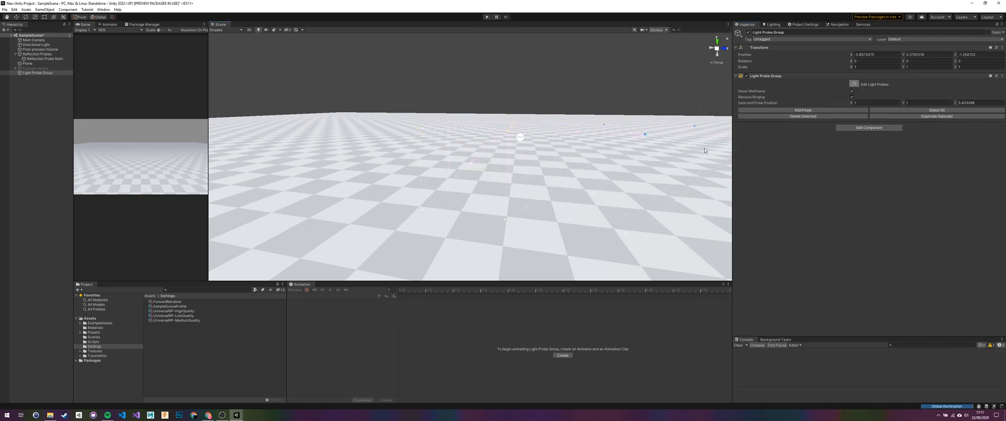
middle_drag(705, 151, 697, 130)
Duplicate all the light probes in the group and move the copies along X to a position of about 5.63
click(916, 111)
click(915, 117)
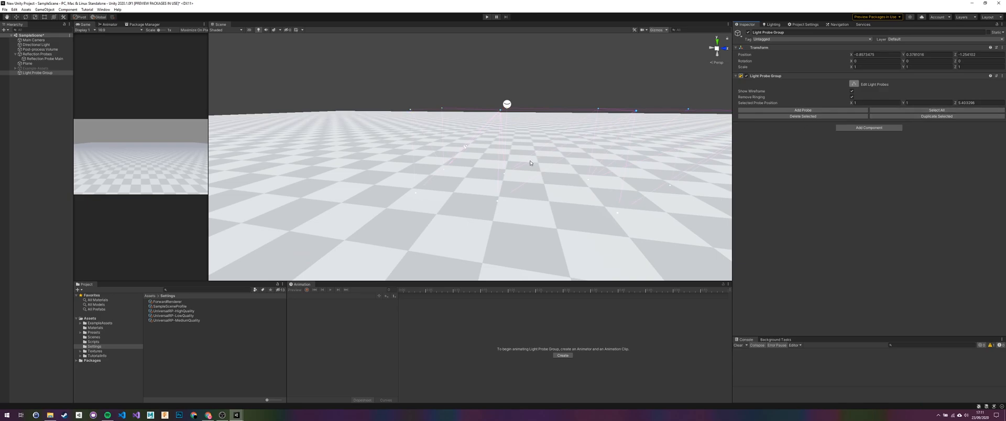
scroll(531, 163, down, 5)
drag(589, 151, 612, 187)
alt+drag(561, 138, 434, 140)
click(602, 104)
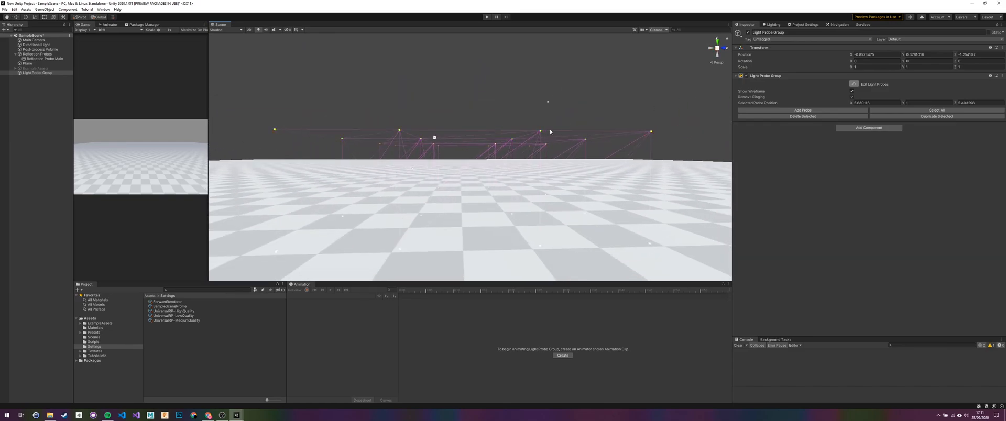
Adjust the light probe visualization options in the lighting settings, with the mode set to Only Probes Used By Selection
click(805, 24)
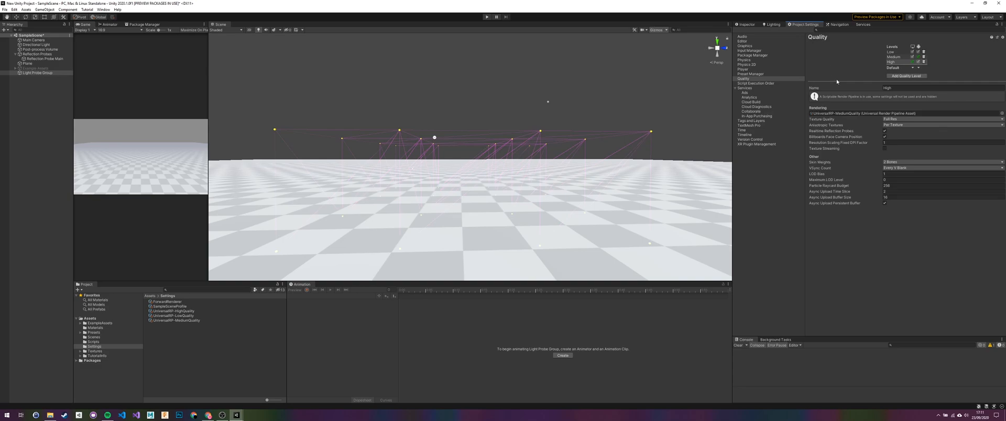
click(774, 25)
click(837, 32)
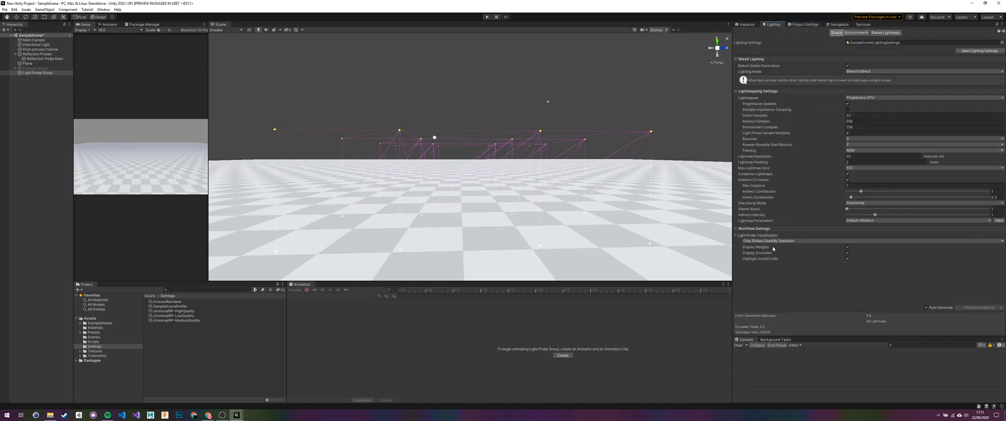
click(848, 259)
click(778, 241)
click(766, 248)
click(747, 25)
Select the Main Camera and change its object icon
right_drag(569, 111, 539, 205)
drag(538, 205, 513, 177)
click(38, 73)
double_click(34, 40)
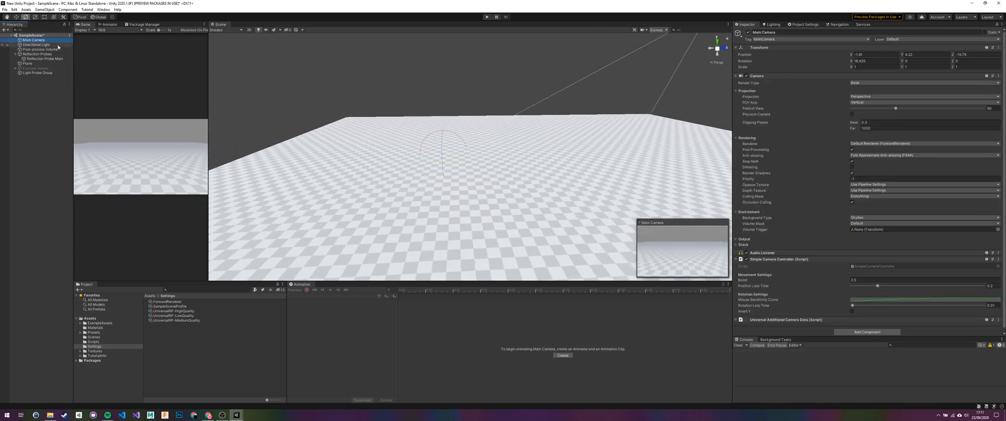
click(738, 33)
click(532, 61)
Lower the Main Camera to a Y position of about 2.12 and tilt it slightly upward
alt+drag(472, 178, 383, 160)
alt+right_drag(383, 160, 346, 157)
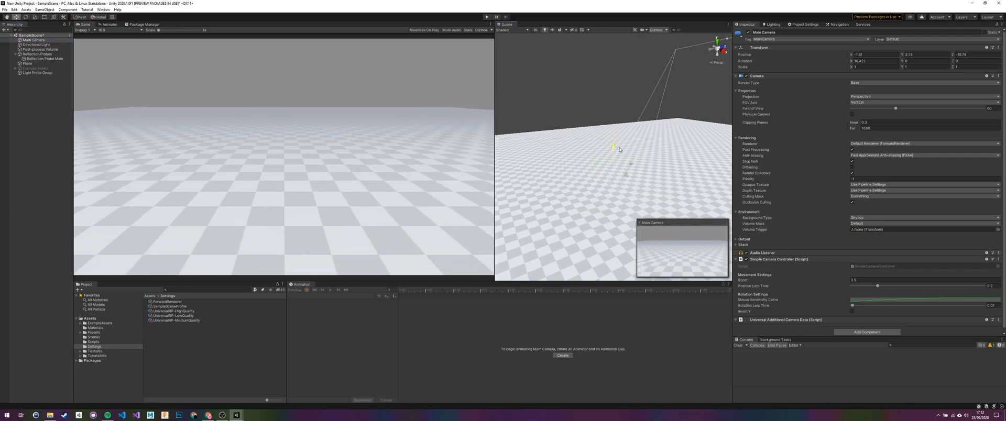
drag(620, 148, 603, 160)
key(e)
alt+right_drag(604, 160, 591, 157)
alt+middle_drag(592, 157, 578, 158)
mouse_move(578, 158)
alt+mouse_down()
mouse_move(638, 191)
mouse_move(658, 155)
mouse_move(587, 164)
alt+mouse_up()
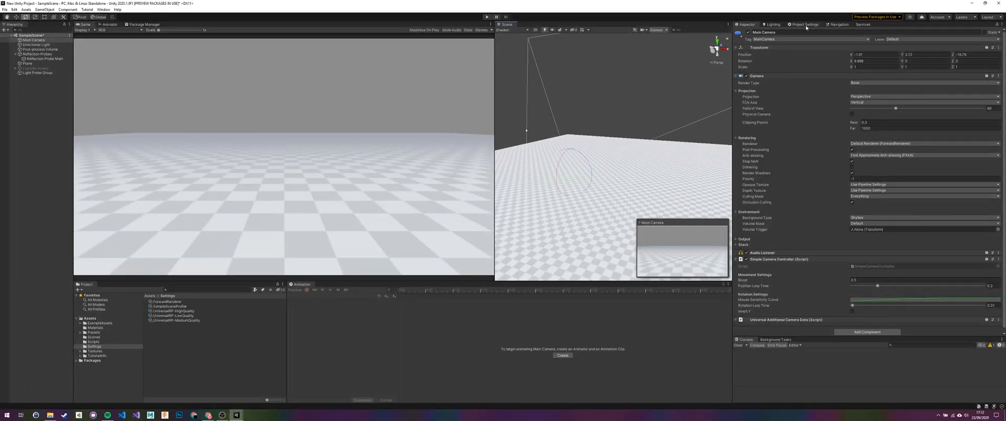
Check the Sun Source in the environment lighting settings and locate the DirectionalLight_Default preset in the Presets/Defaults folder
click(771, 24)
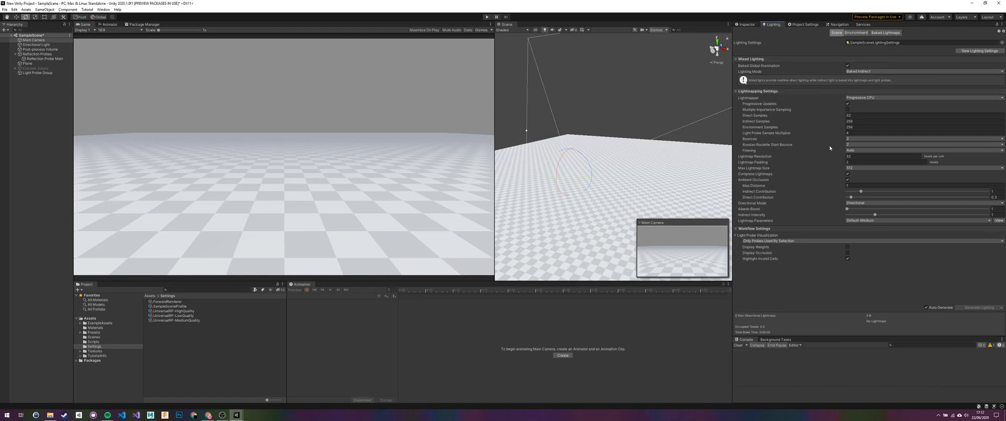
click(856, 33)
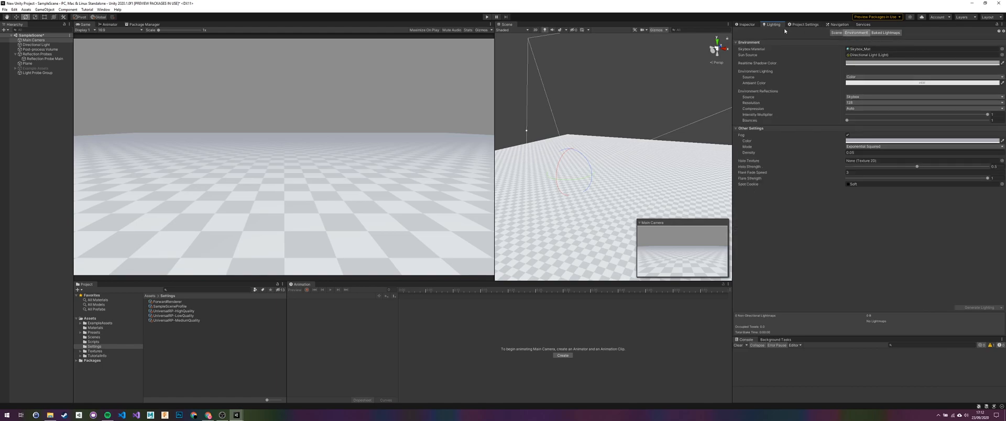
click(869, 55)
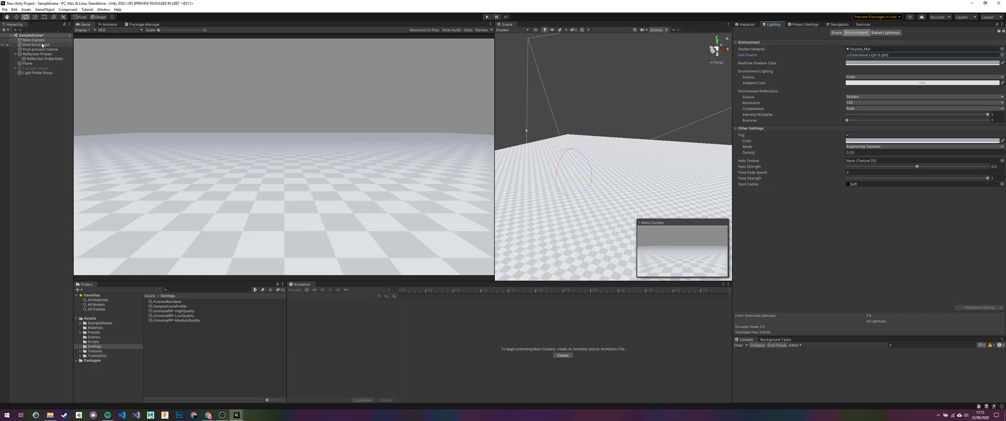
click(105, 333)
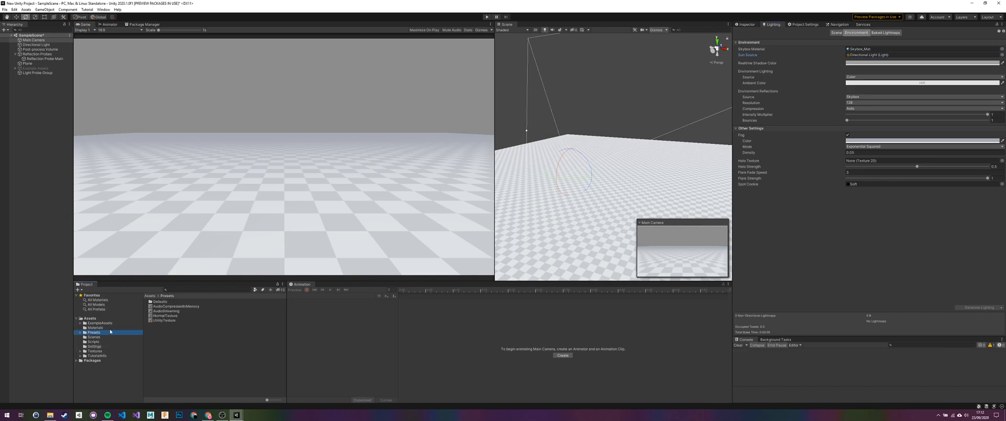
double_click(159, 302)
click(173, 312)
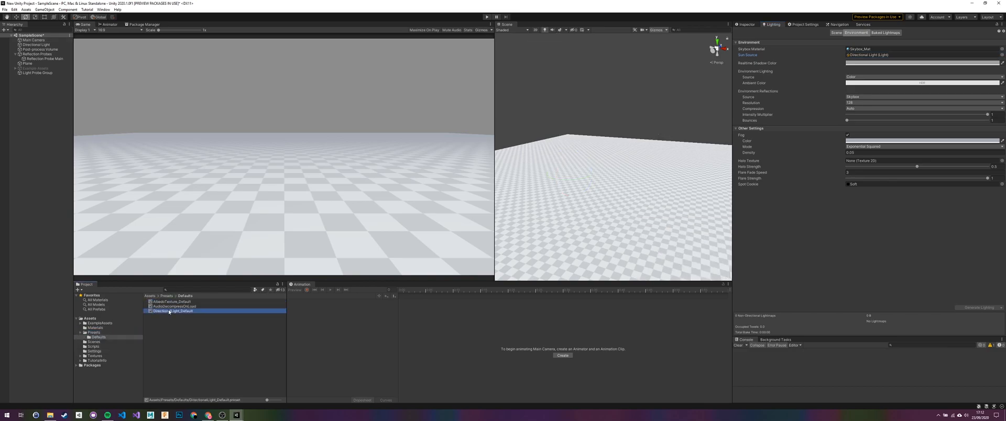
Dock the Lighting window between the Scene view and the Inspector, and narrow the Game view
click(744, 25)
drag(773, 24, 721, 100)
drag(495, 99, 308, 99)
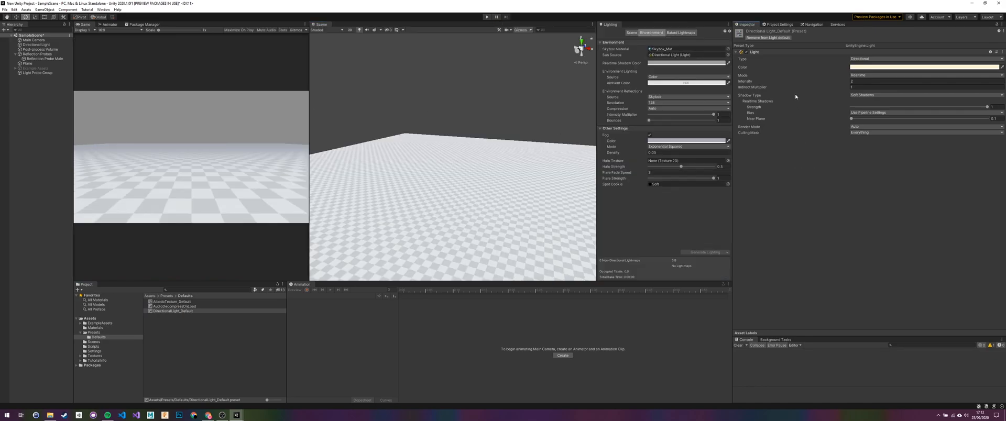
Compare the DirectionalLight_Default preset with the Directional Light assigned as Sun Source
click(686, 54)
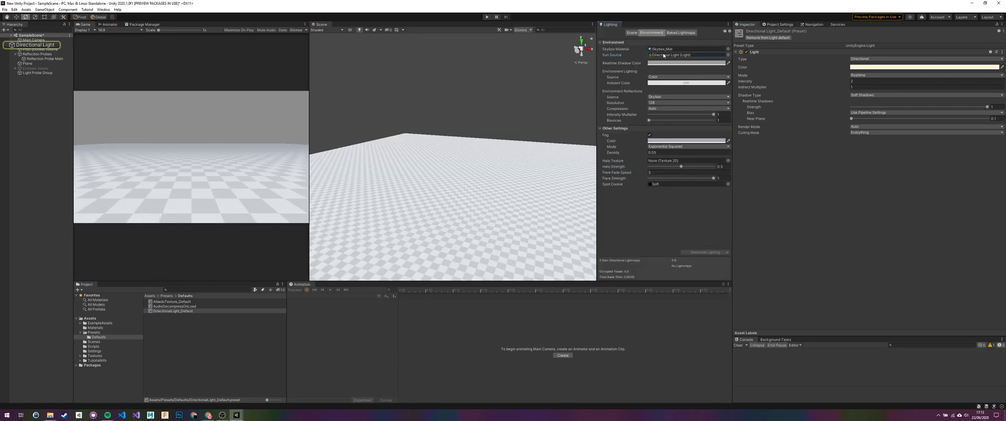
click(173, 312)
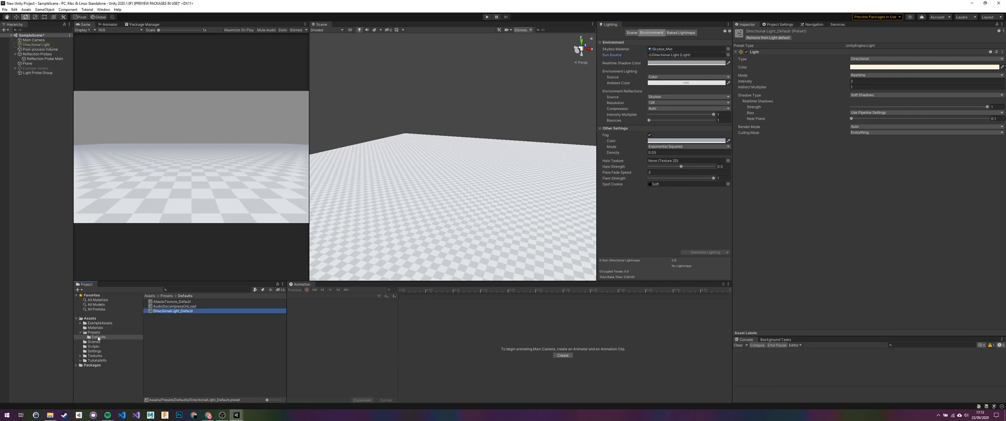
click(653, 56)
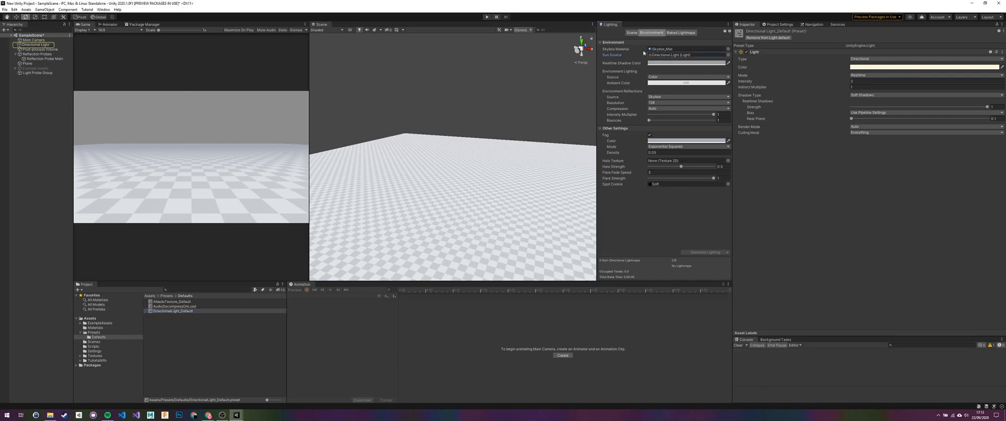
double_click(696, 55)
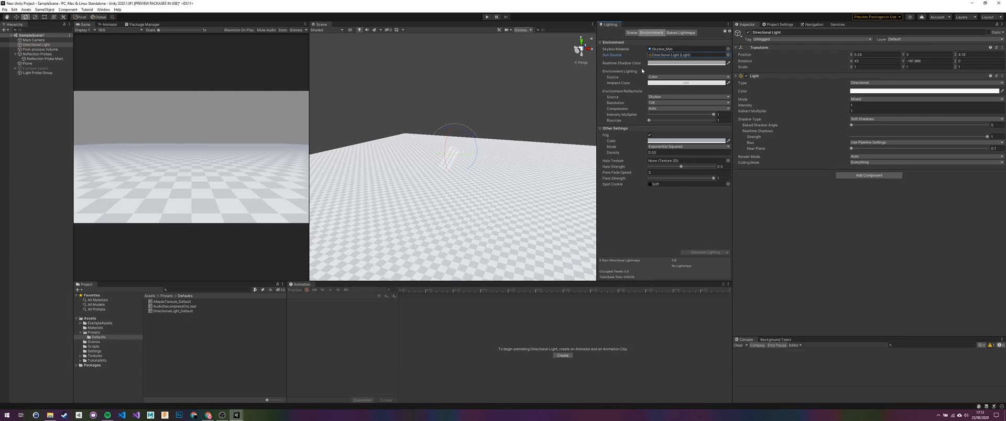
Switch the scene fog off and on repeatedly to compare its effect, leaving it enabled
click(650, 136)
click(649, 136)
click(650, 136)
click(649, 136)
click(650, 135)
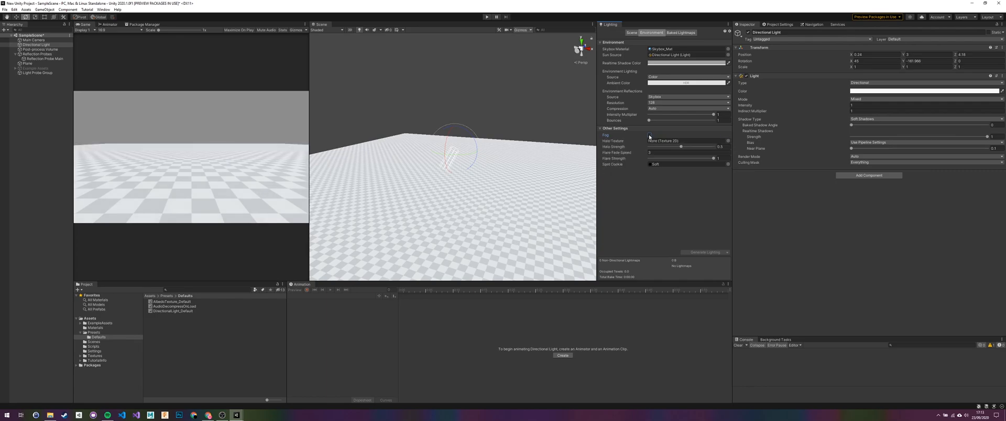
click(649, 136)
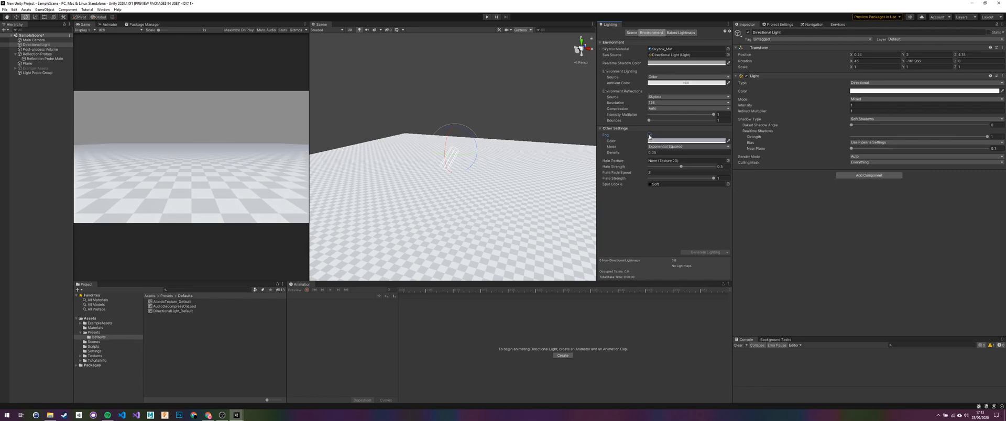
Sample the gray background of the Game view as the fog color, and widen the Game view
click(728, 141)
click(202, 147)
click(728, 141)
click(213, 106)
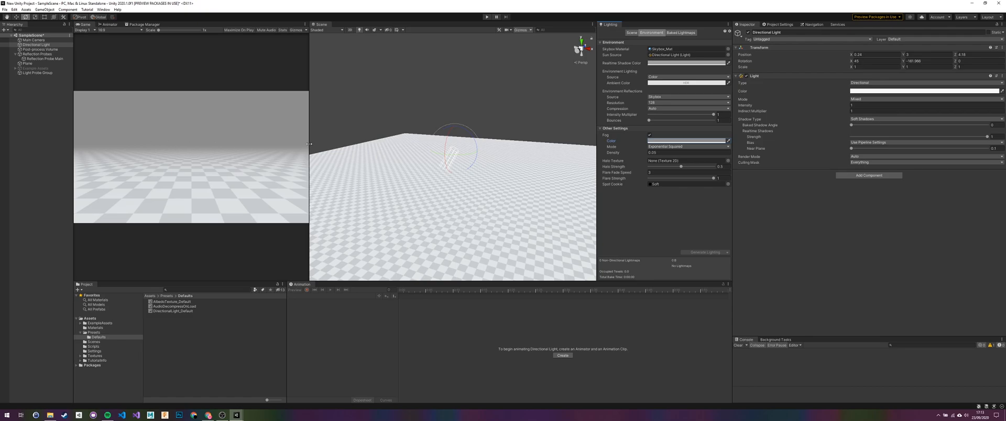
drag(311, 144, 389, 151)
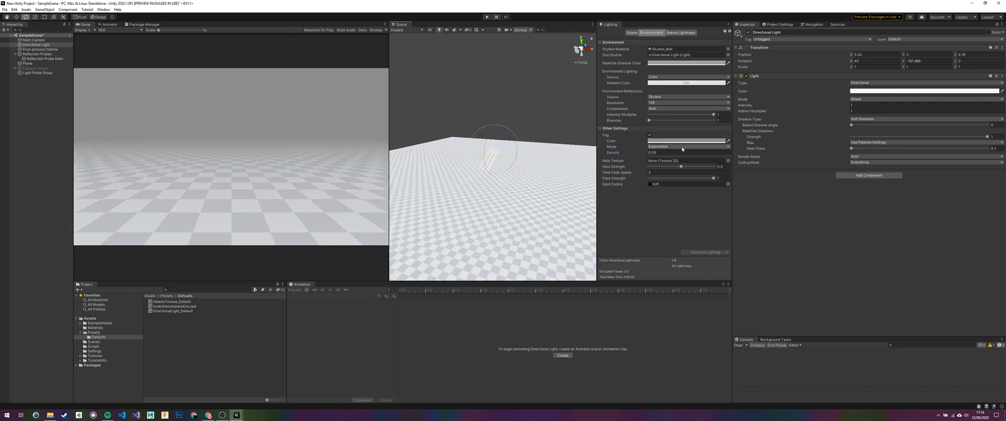
Set the fog mode to Exponential Squared, and widen the Game view for a better look at the fog
middle_drag(488, 154, 457, 171)
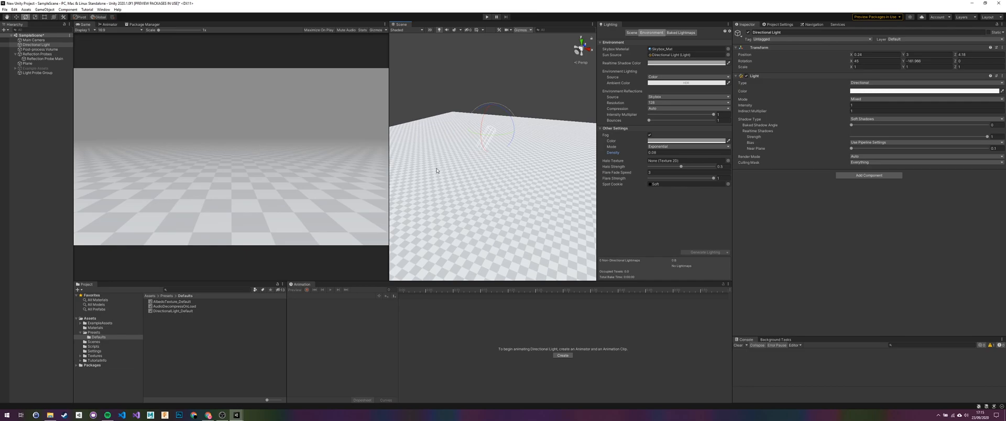
mouse_move(473, 162)
right_down()
mouse_move(510, 173)
mouse_move(474, 164)
mouse_move(502, 155)
mouse_move(488, 161)
right_up()
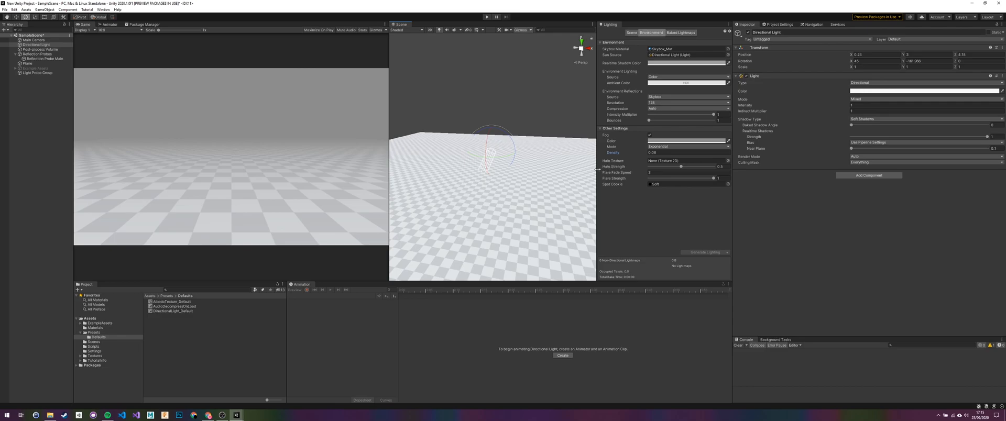
drag(599, 169, 628, 169)
drag(733, 185, 764, 186)
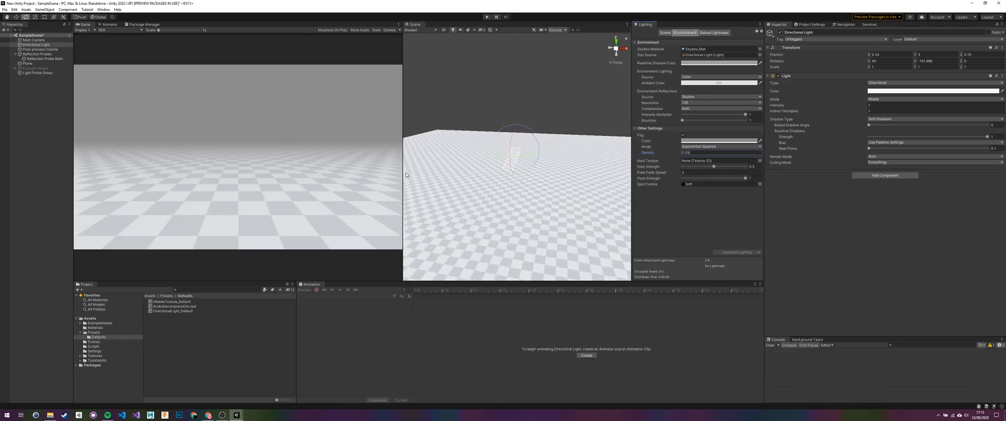
drag(406, 175, 497, 180)
Add a cube to the scene and frame it in the Scene view
click(38, 73)
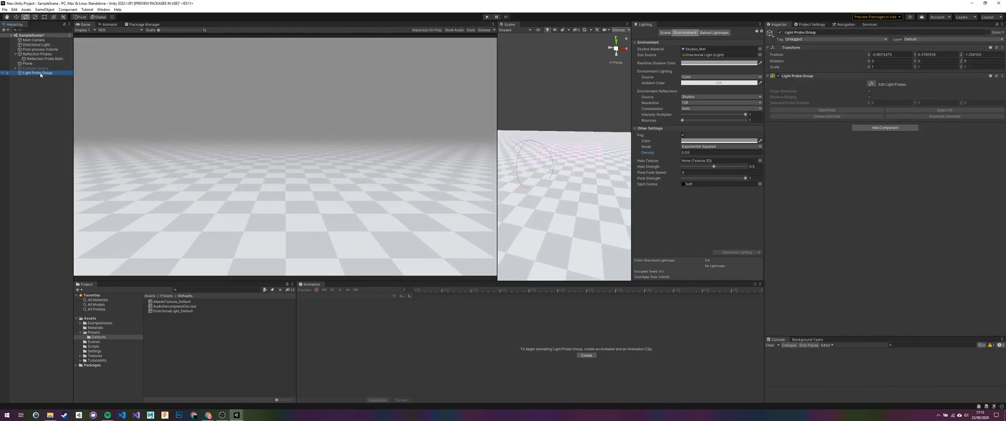
mouse_move(555, 157)
alt+mouse_down()
mouse_move(576, 146)
mouse_move(556, 162)
alt+mouse_up()
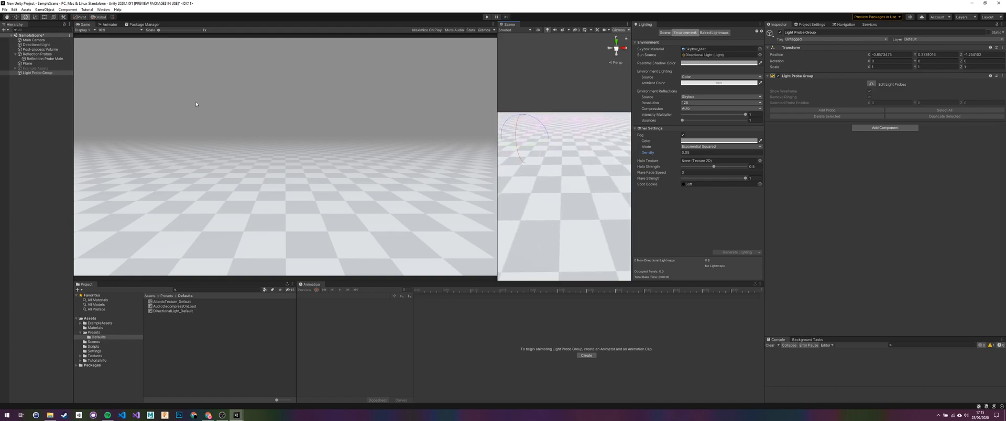
alt+drag(516, 111, 527, 125)
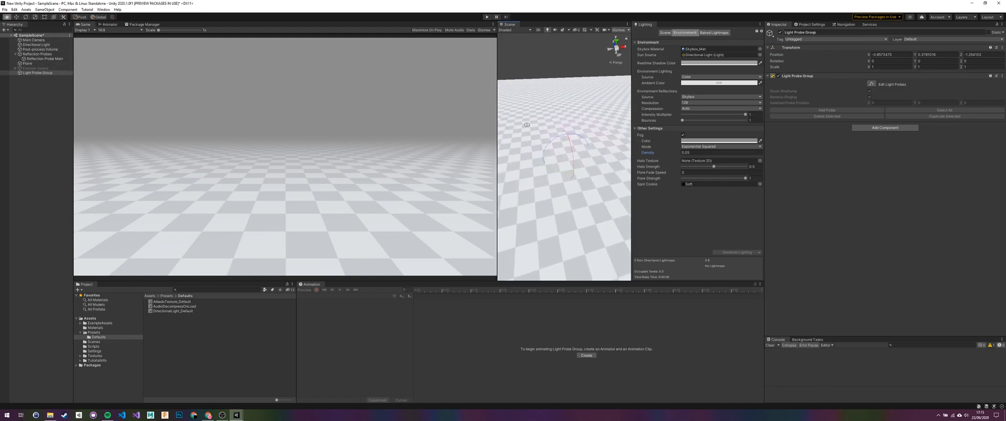
click(45, 10)
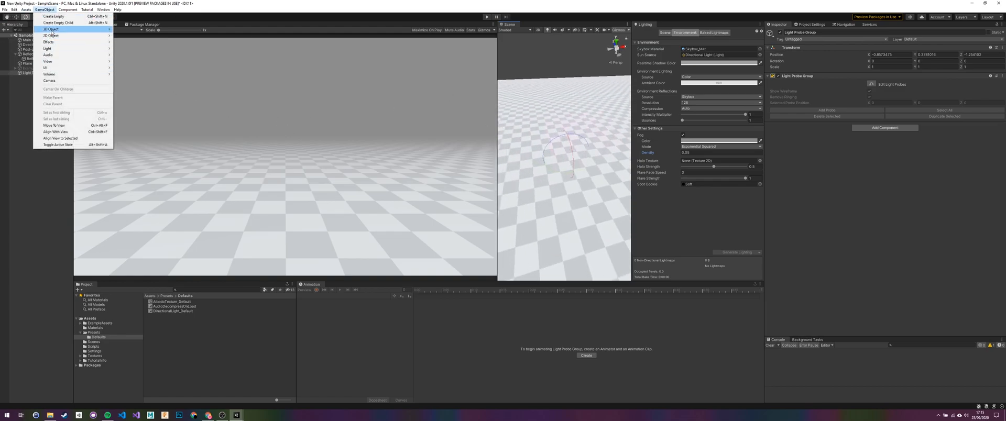
mouse_move(52, 32)
click(126, 29)
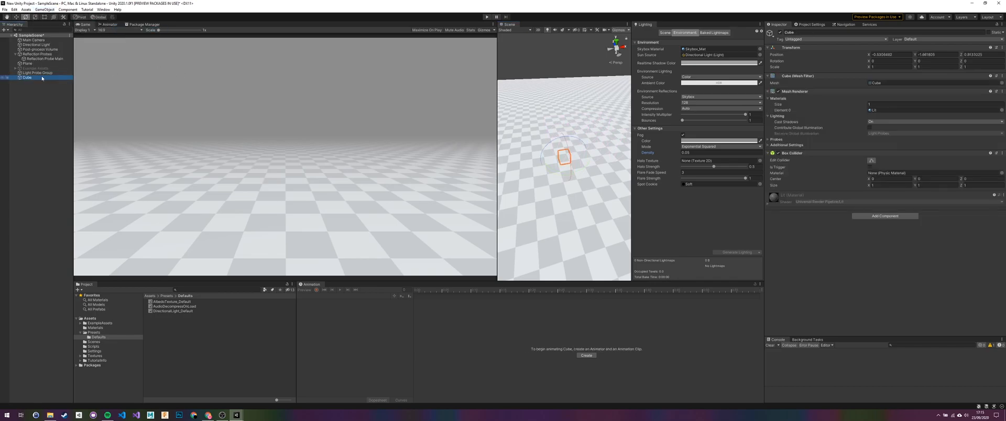
double_click(43, 79)
Widen the Scene view and move the cube up onto the floor, at X -1.02 and Y 0.1
alt+right_drag(548, 146, 500, 147)
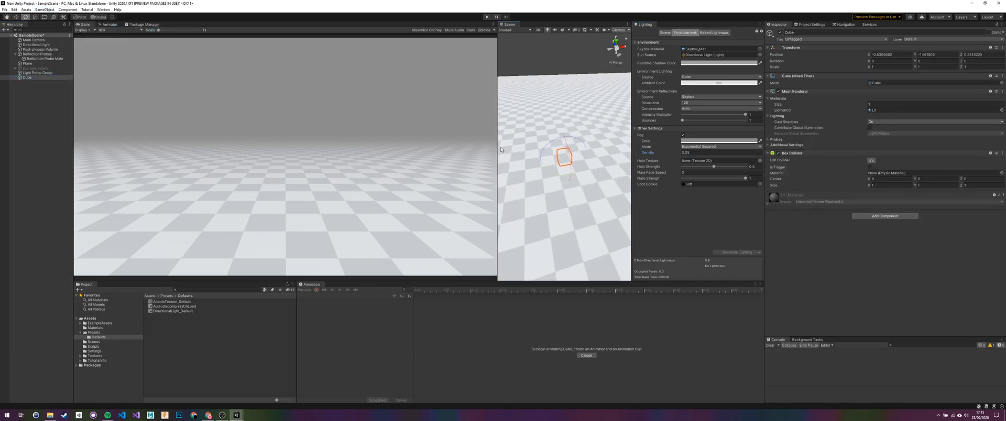
drag(498, 147, 243, 147)
alt+drag(480, 180, 447, 130)
key(w)
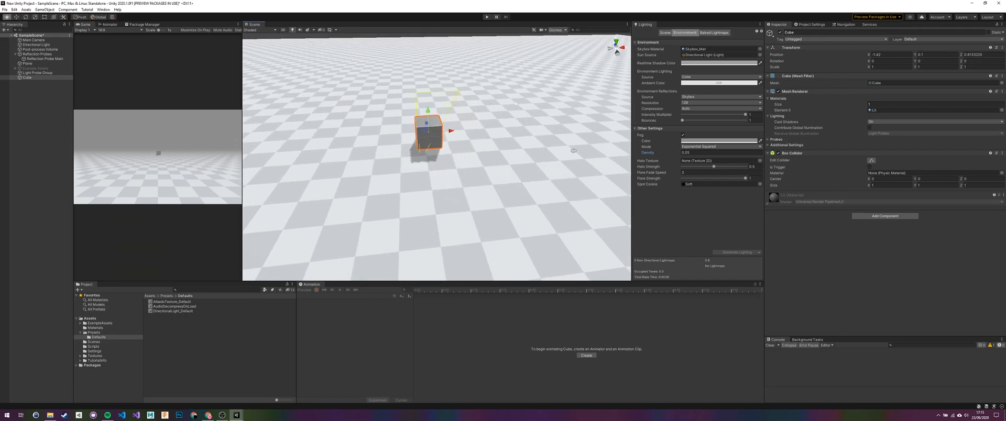
Move the cube along Z toward the camera so that it appears larger in the Game view
alt+drag(573, 151, 523, 146)
scroll(503, 142, down, 4)
drag(455, 133, 309, 114)
key(f)
scroll(443, 166, down, 5)
alt+drag(404, 157, 476, 134)
alt+drag(544, 94, 503, 152)
scroll(488, 160, down, 4)
middle_drag(503, 152, 483, 159)
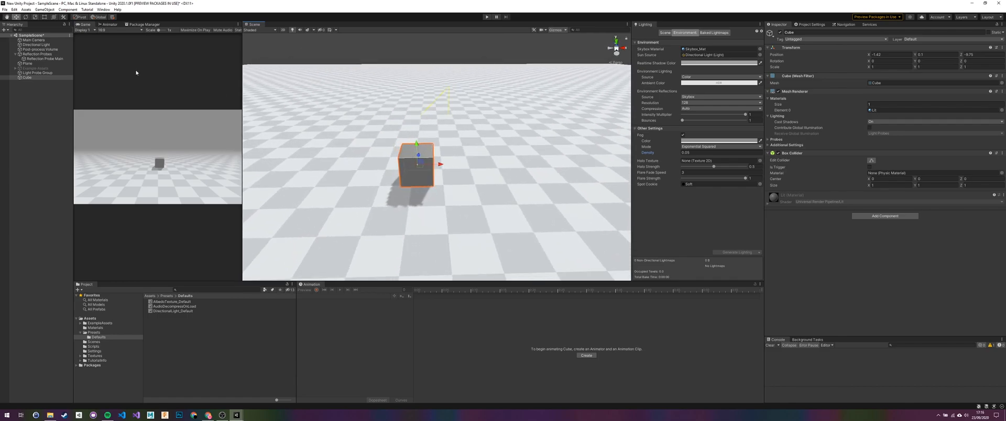
alt+drag(493, 143, 488, 143)
Move the Light Probe Group toward the camera so that its probes surround the cube
click(30, 74)
alt+drag(507, 97, 444, 91)
alt+drag(444, 92, 412, 94)
drag(470, 82, 361, 144)
alt+drag(415, 163, 523, 134)
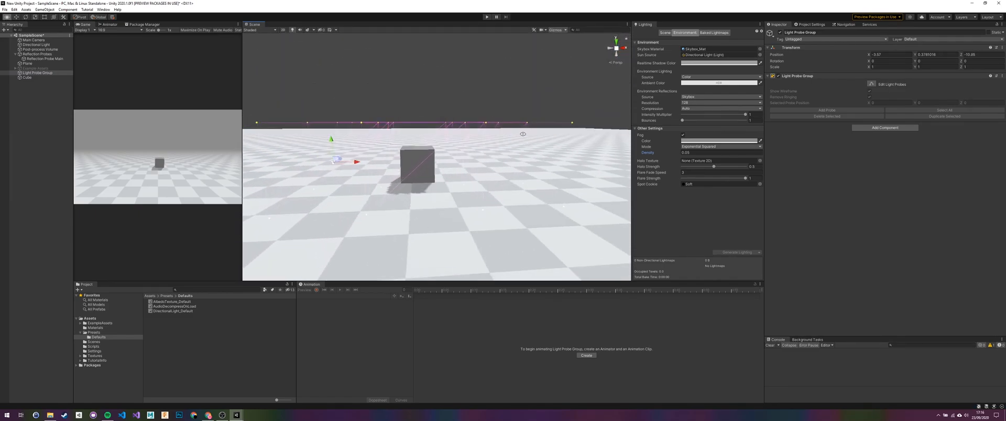
alt+drag(484, 163, 496, 161)
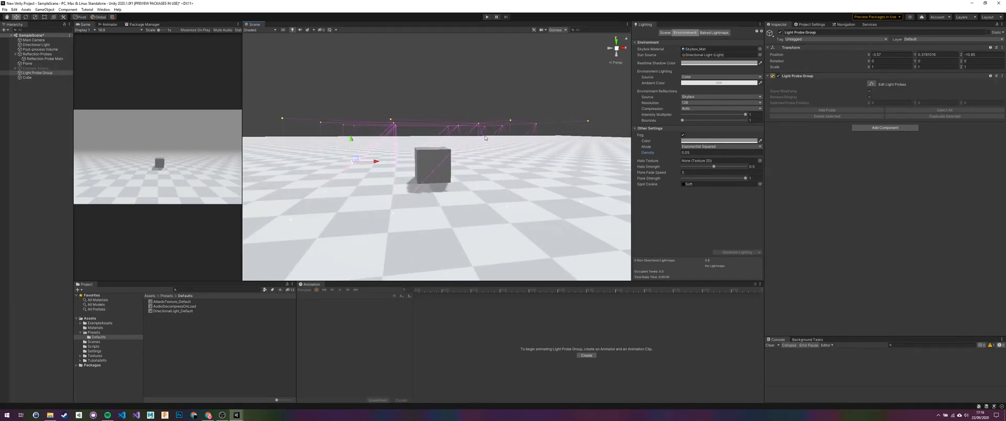
alt+drag(469, 150, 467, 167)
drag(470, 230, 500, 228)
alt+drag(480, 189, 470, 167)
Reorder the Reflection Probes group to sit just above the Light Probe Group, and move it over to the cube
click(34, 58)
click(39, 55)
drag(37, 69, 38, 67)
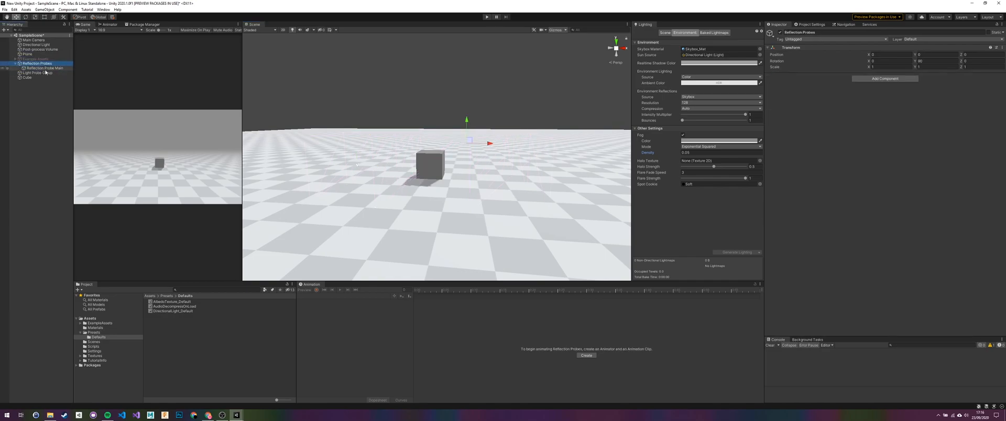
alt+drag(497, 146, 464, 162)
drag(500, 127, 433, 147)
Adjust the box size and offset of Reflection Probe Main, and reposition the reflection probes around the cube
click(420, 143)
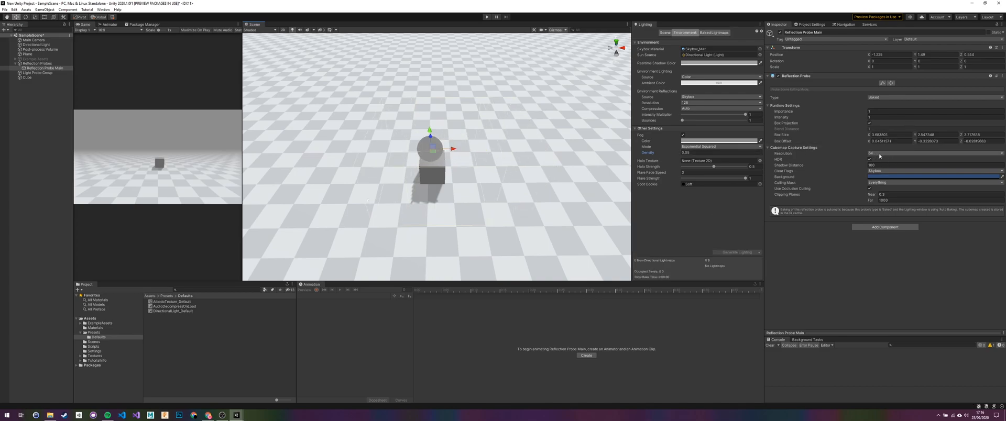
drag(869, 136, 898, 138)
drag(968, 146, 964, 146)
alt+drag(569, 114, 415, 67)
drag(432, 123, 410, 99)
alt+drag(393, 151, 485, 172)
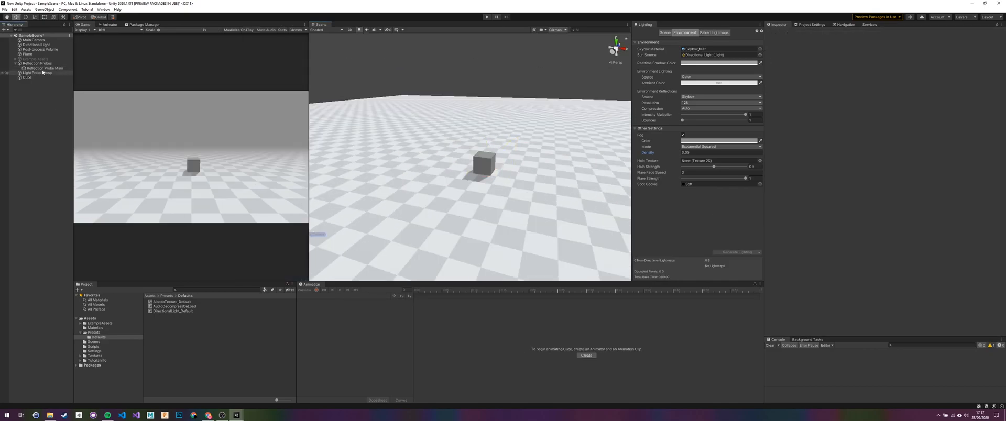
Check the placement of the reflection and light probes, and expand the cube's default material properties
click(44, 64)
click(37, 73)
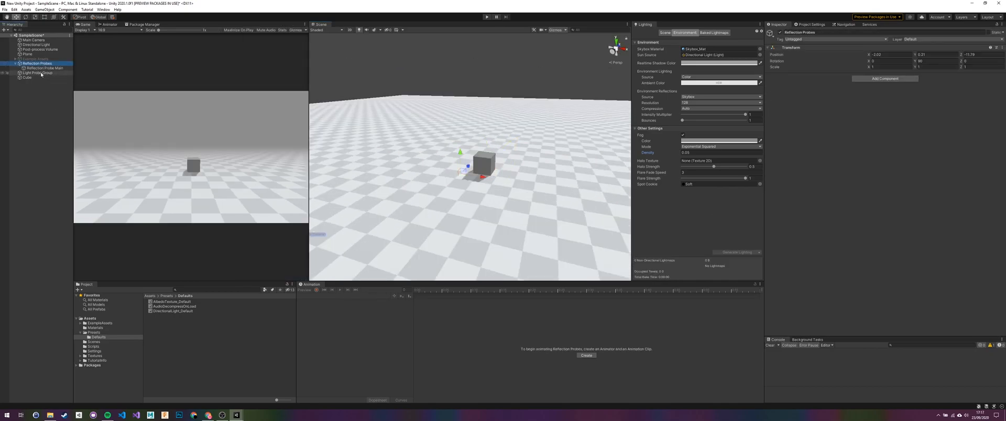
alt+drag(472, 157, 372, 113)
click(518, 161)
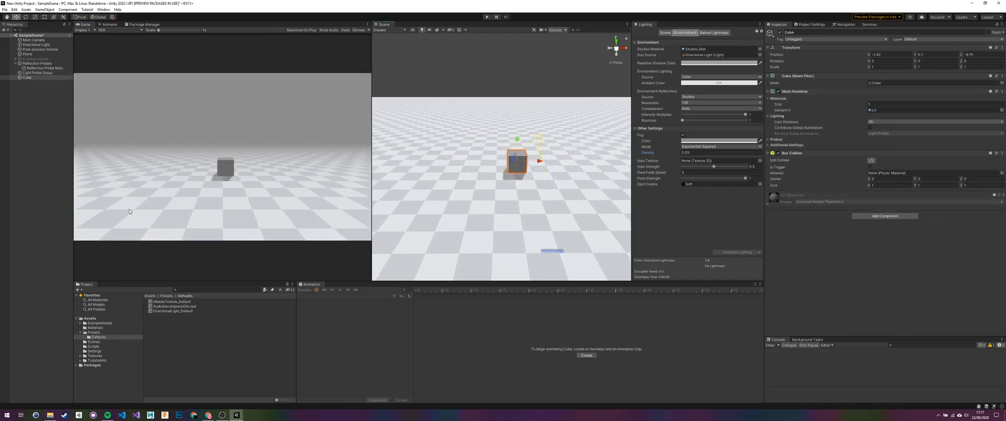
click(798, 203)
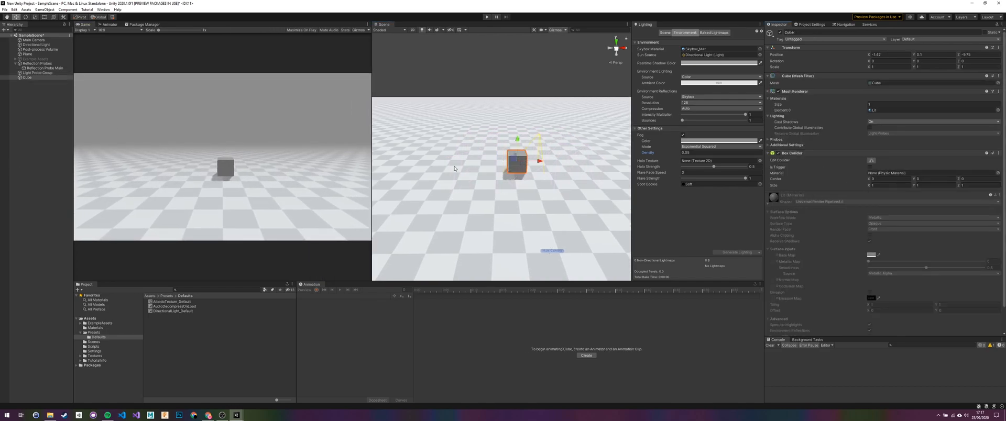
Create a new material named URP_White in the Materials folder
click(96, 327)
right_click(199, 343)
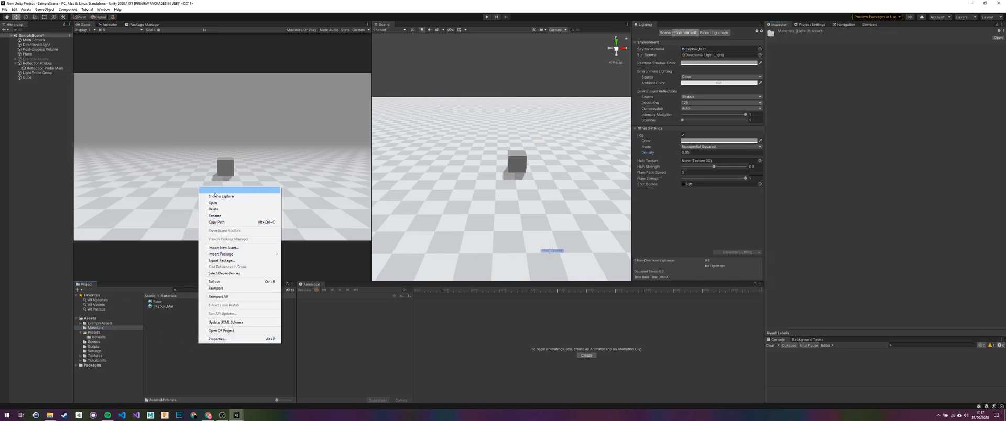
mouse_move(239, 189)
click(310, 259)
text(White)
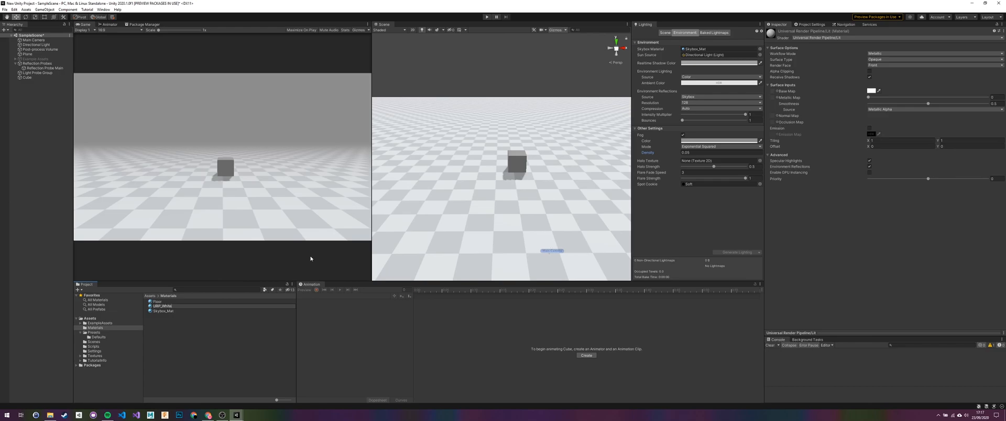
key(Return)
Rename the Floor material to URP_Floor, and select the URP_White material
click(154, 304)
click(154, 304)
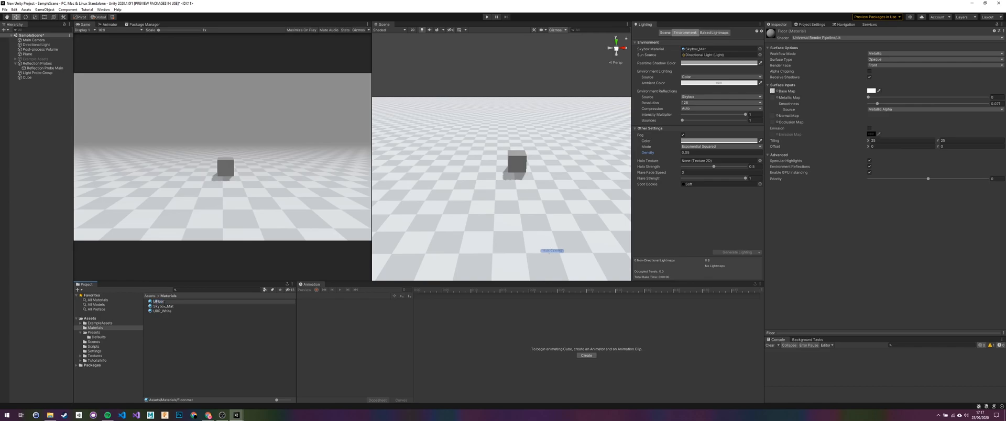
key(Return)
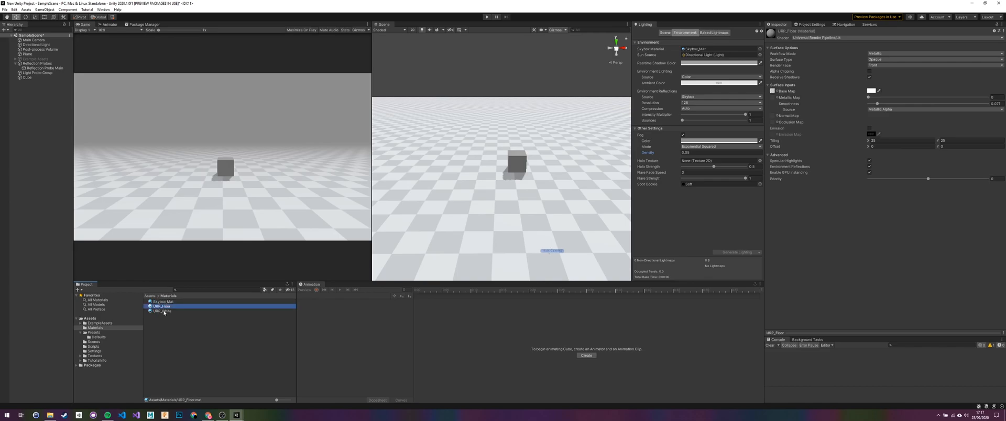
click(164, 311)
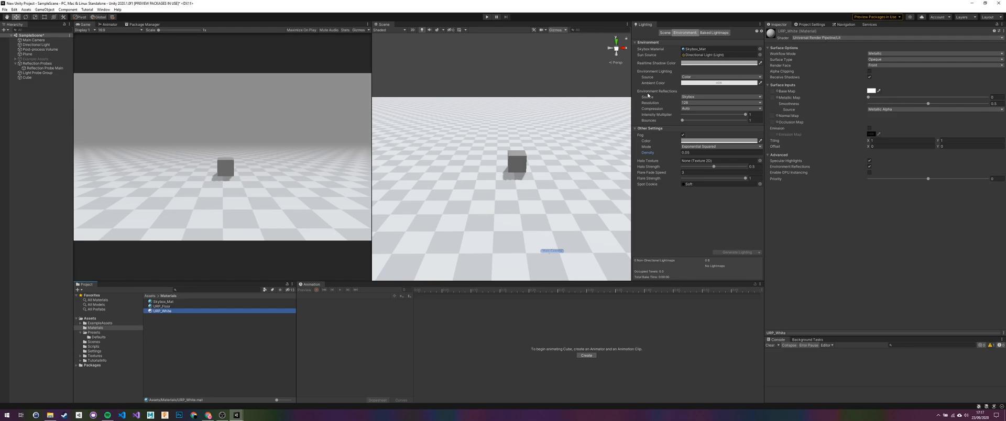
Reduce the size of the 3D gizmo icons in the Scene view
click(556, 249)
middle_drag(541, 244, 517, 198)
alt+drag(563, 181, 494, 135)
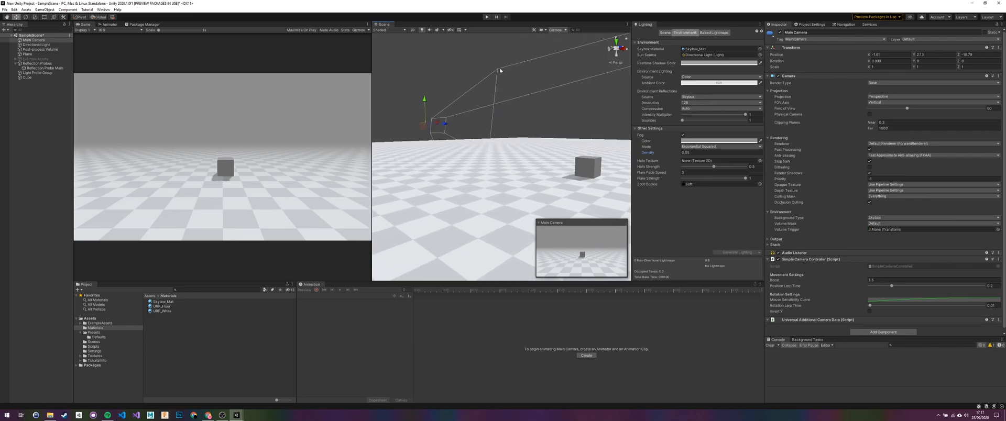
click(556, 30)
drag(595, 37, 603, 38)
click(526, 68)
Assign the URP_White material to the cube and expand its properties
alt+drag(399, 100, 506, 122)
click(504, 147)
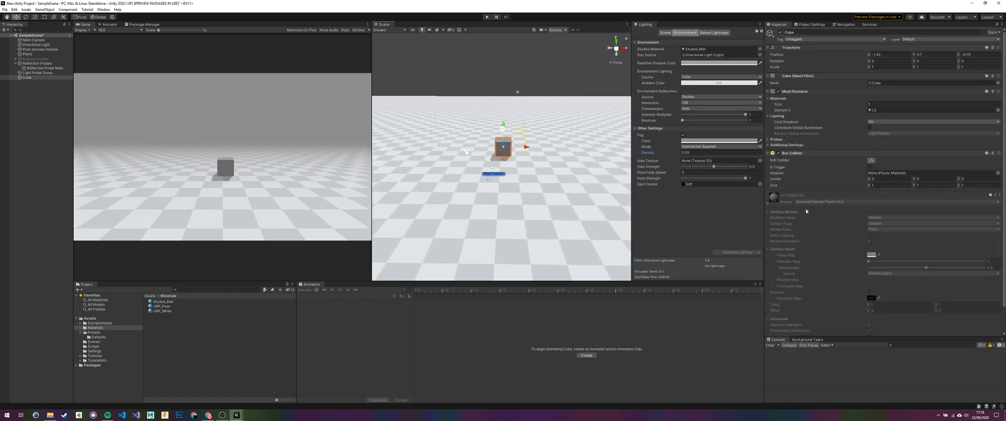
drag(305, 304, 773, 207)
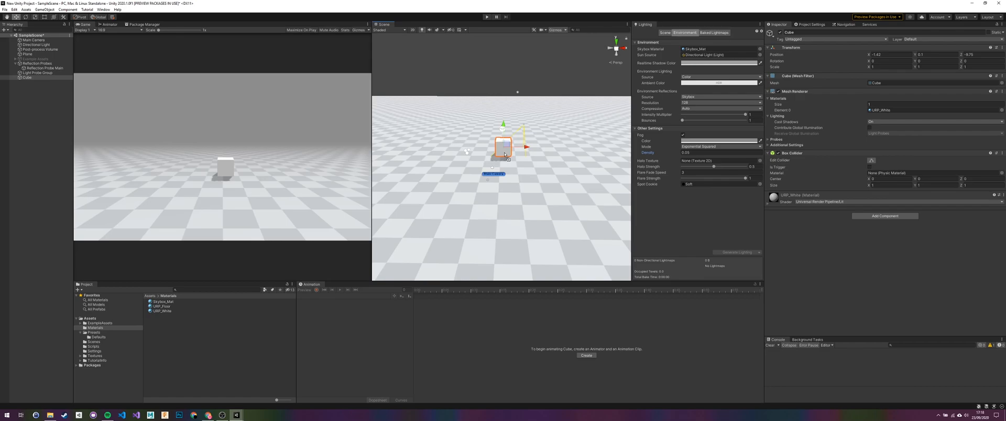
click(769, 204)
Set the URP_White material's smoothness to 0 and enable GPU instancing
drag(927, 268, 866, 268)
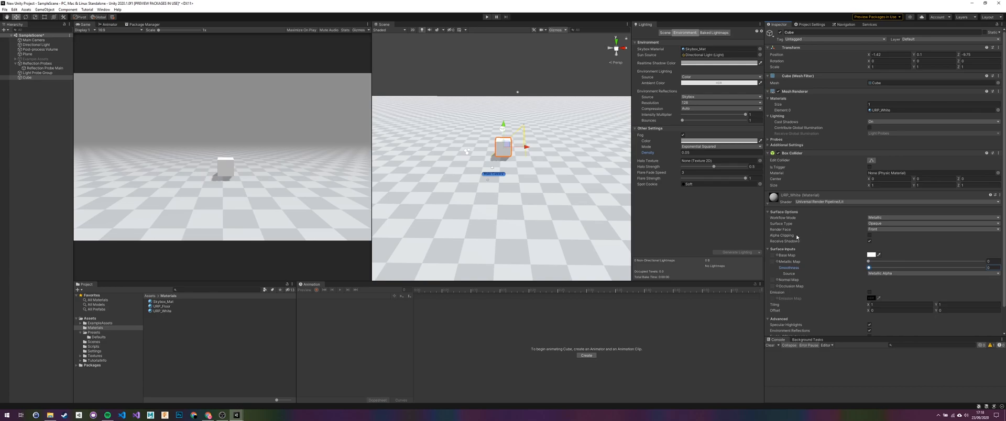
scroll(798, 238, down, 2)
click(869, 311)
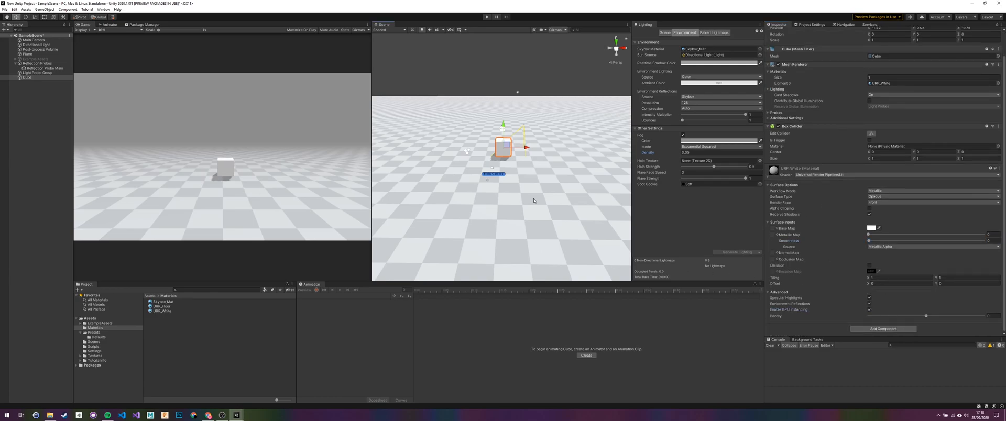
Rotate the cube about its vertical axis so that a corner faces the camera, and open the Scripts folder
key(e)
drag(499, 161, 359, 157)
click(94, 347)
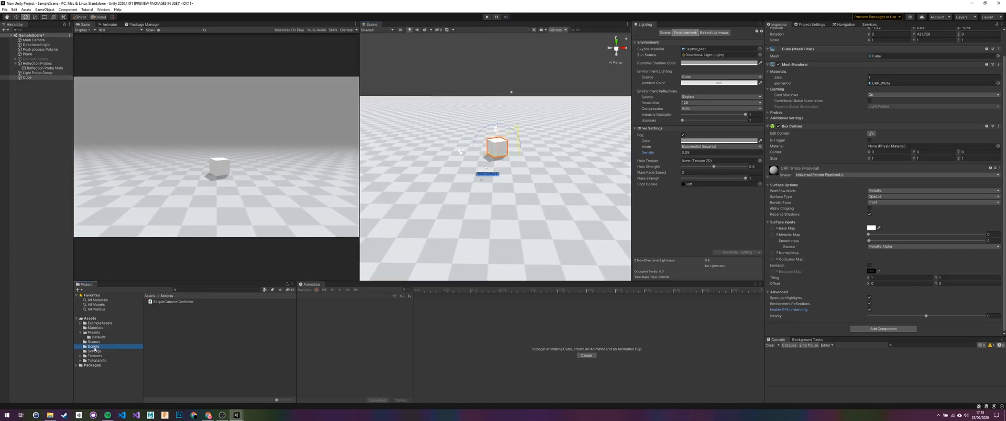
Select the Main Camera and play the scene to test the camera's look and sideways movement
click(34, 41)
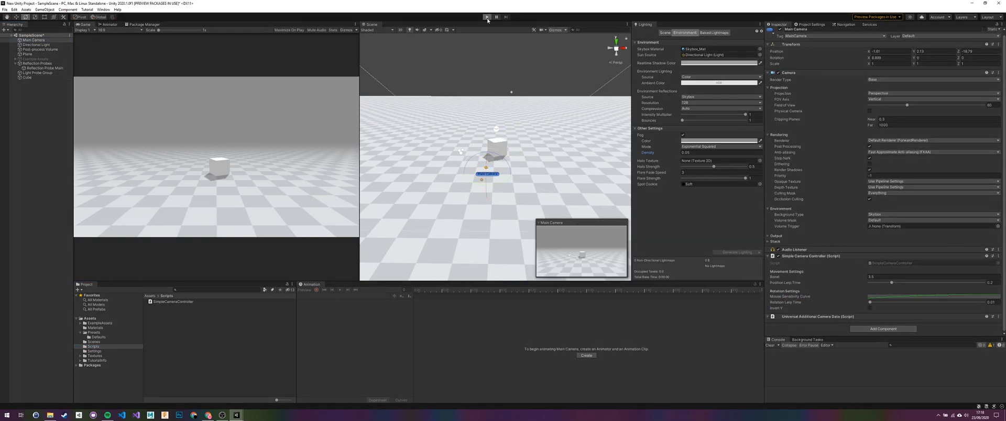
key(a)
right_drag(217, 157, 157, 164)
key(d)
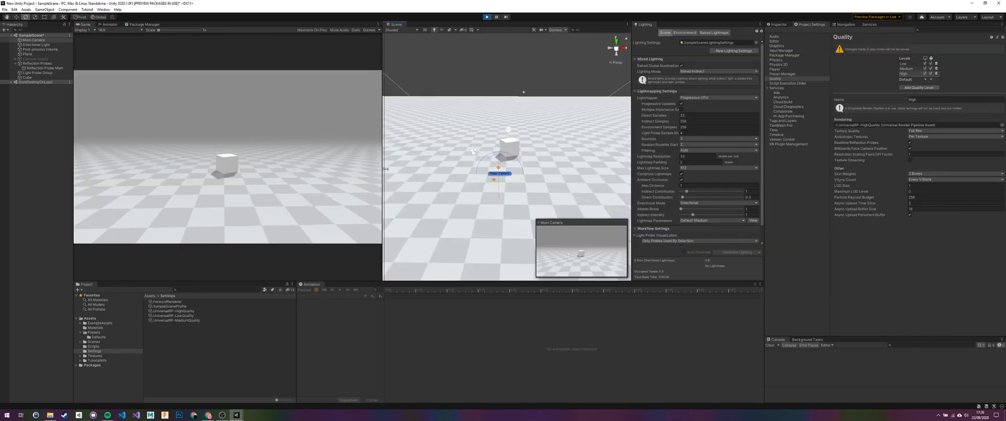
Widen the Game view and fly the camera around the cube in play mode to examine its shadow up close
drag(382, 180, 426, 180)
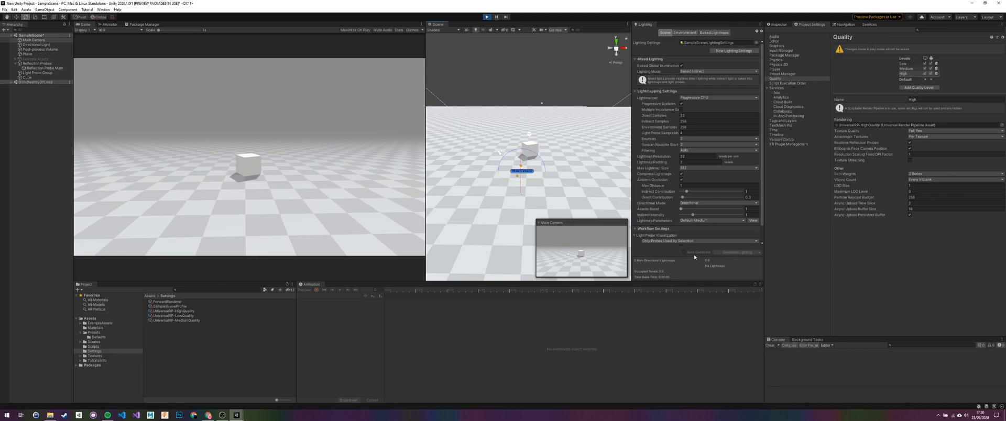
mouse_move(325, 183)
right_down()
mouse_move(516, 190)
mouse_move(516, 176)
mouse_move(514, 196)
mouse_move(496, 203)
mouse_move(448, 192)
right_up()
key(q)
key(s)
key(w)
key(a)
key(w)
key(d)
key(s)
key(d)
key(s)
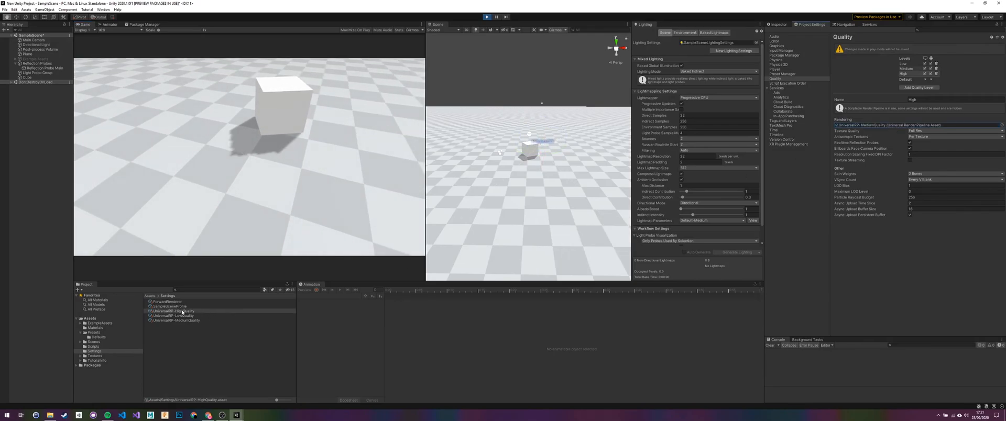
Assign the UniversalRP-MediumQuality asset as the High quality level's rendering pipeline and open that asset's settings for inspection
click(183, 312)
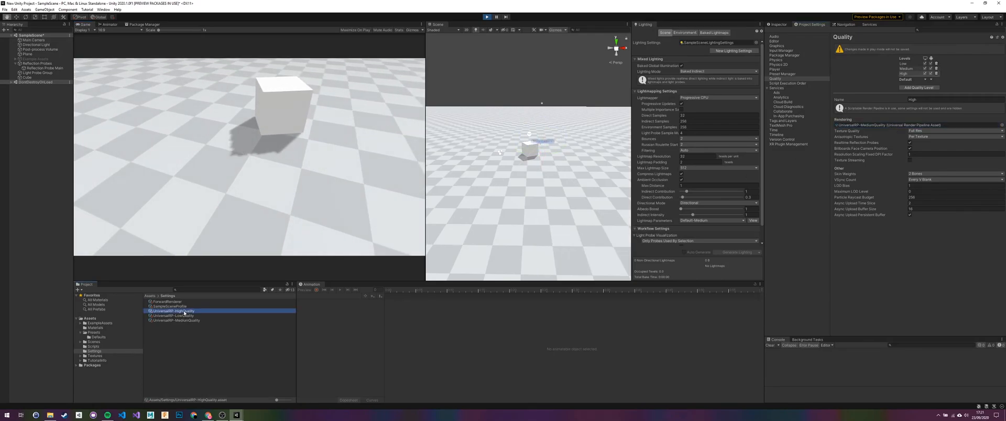
click(187, 325)
drag(187, 320, 857, 126)
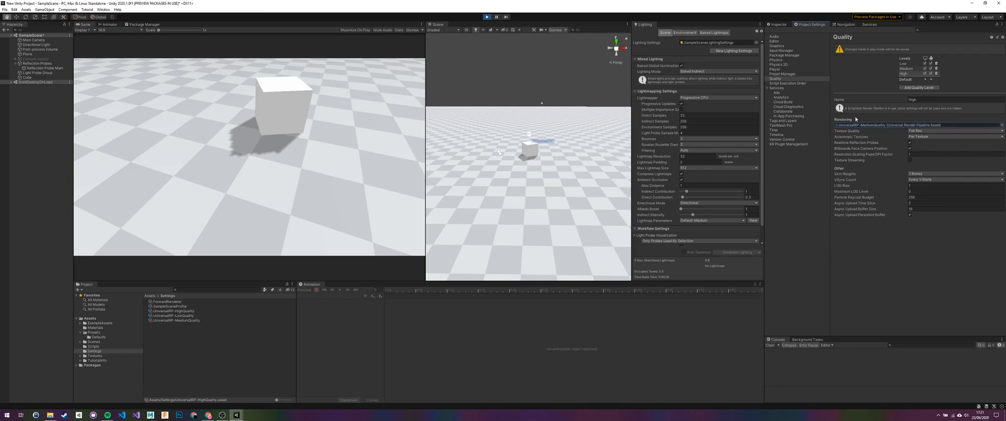
click(778, 25)
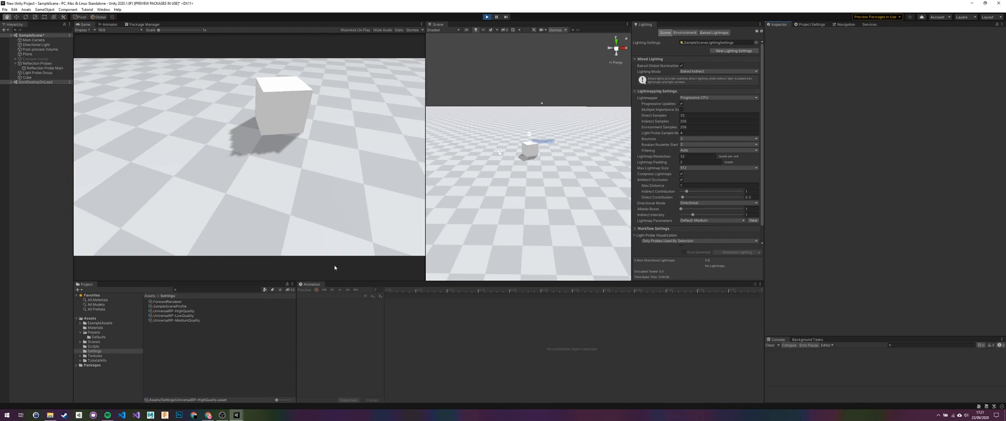
click(179, 320)
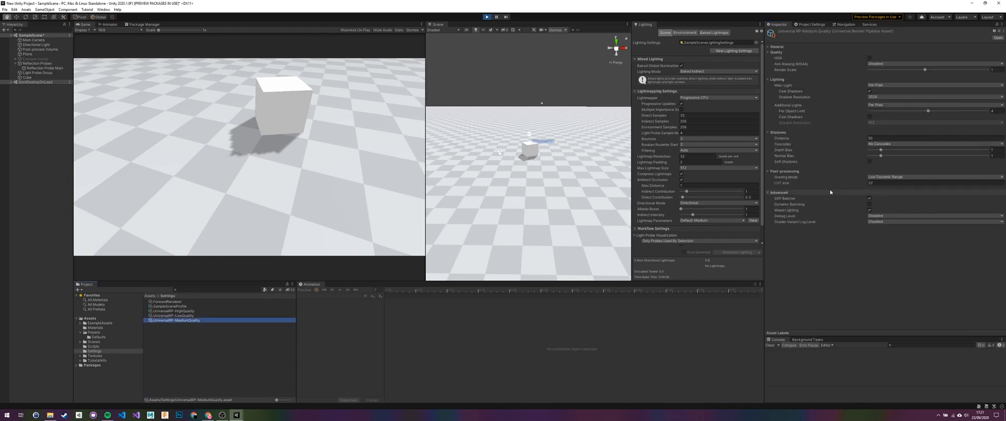
Try a shadow distance of 1 in the medium-quality pipeline asset and move the play-mode camera away from the cube
click(882, 139)
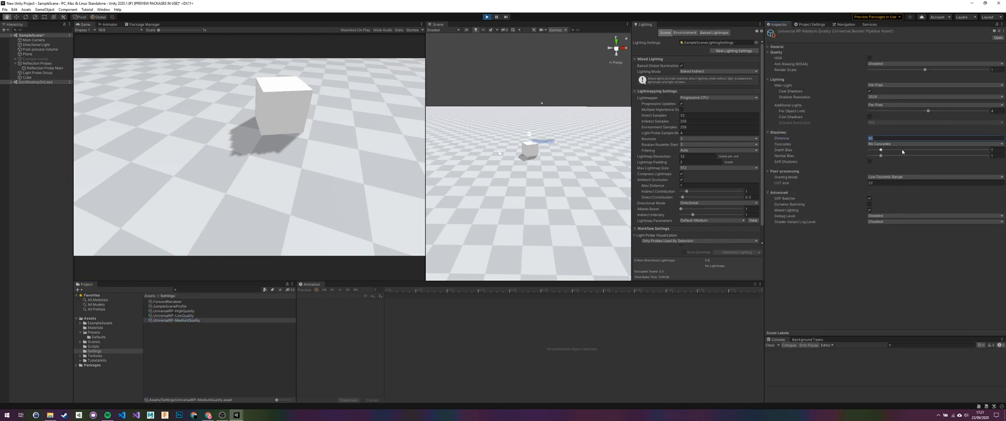
text(1)
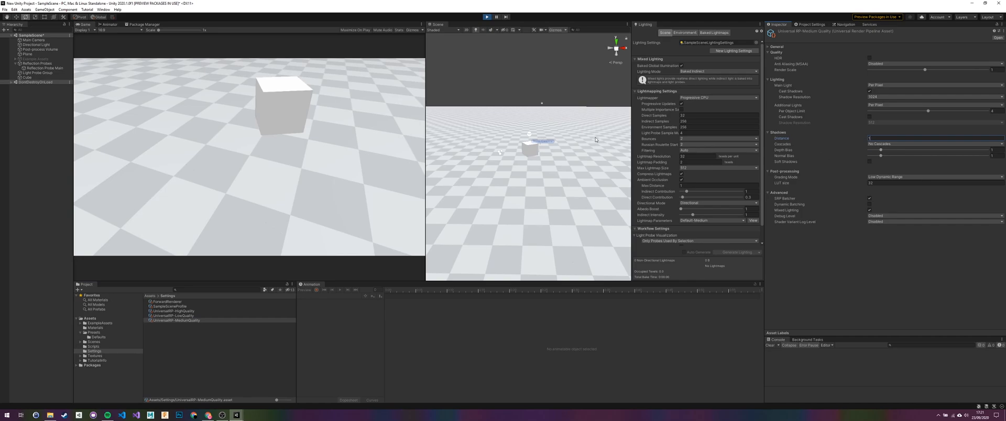
click(335, 114)
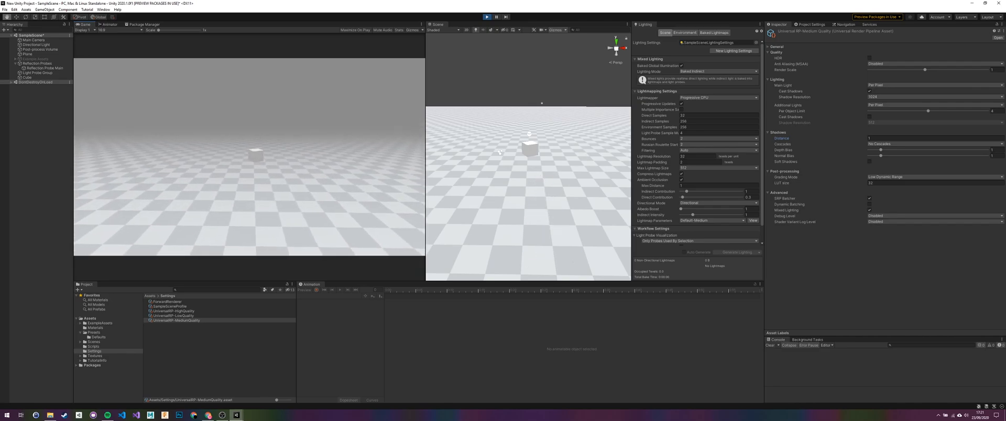
Set the medium-quality pipeline asset's shadow distance to 12 and look around the cube in play mode to check its shadow
drag(860, 141, 973, 129)
click(883, 138)
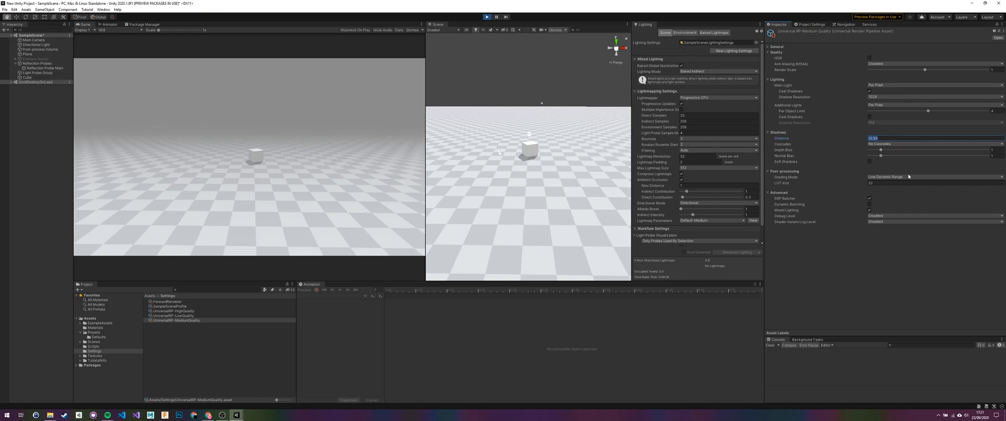
text(12e)
key(Return)
right_drag(294, 167, 336, 166)
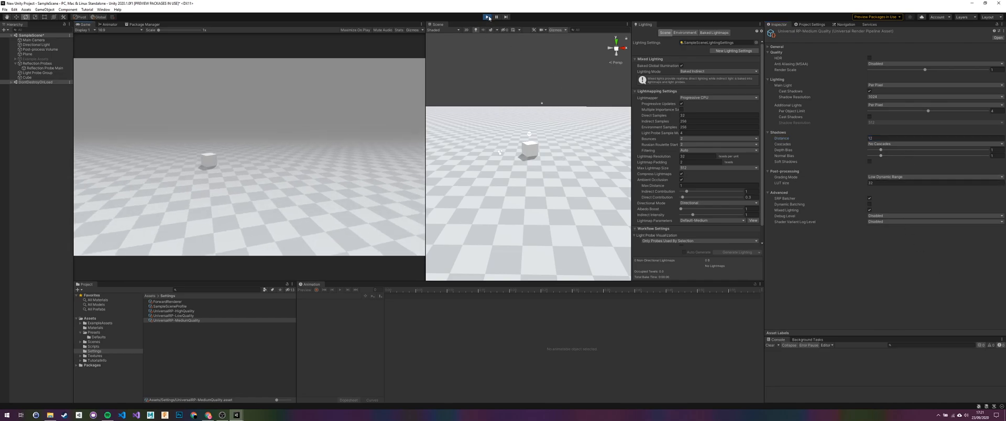
right_drag(326, 102, 288, 106)
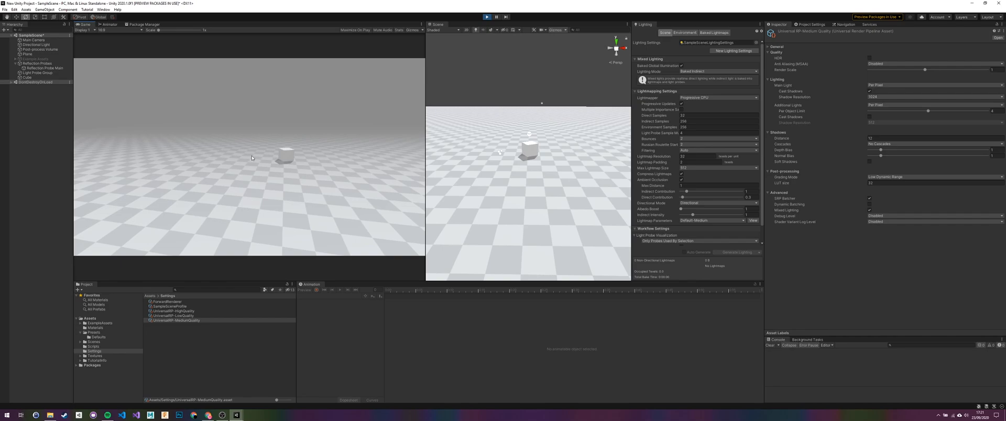